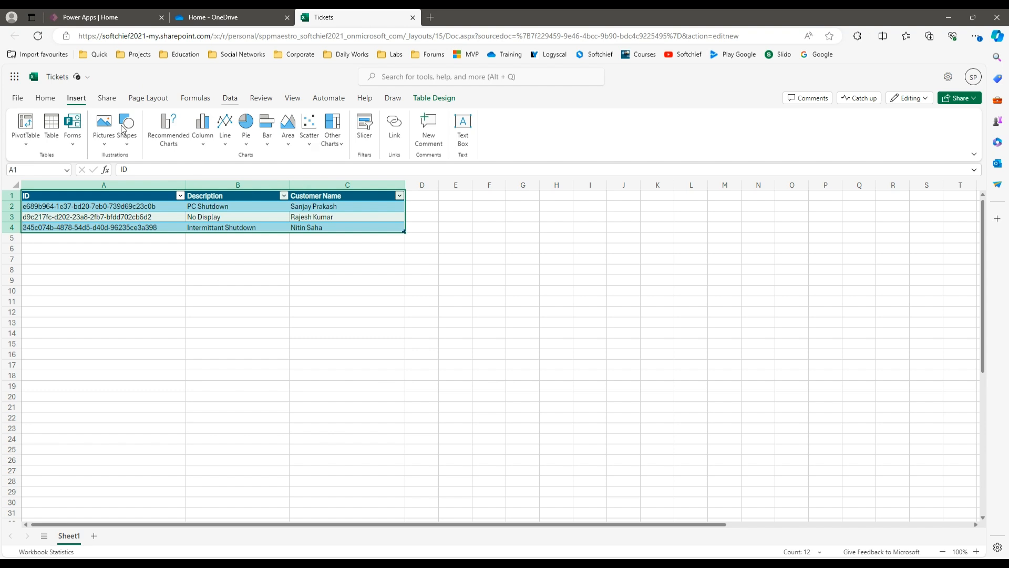
Step: Examine the Tickets workbook's table, including the ID column header and the GUID values beneath it
click(79, 197)
drag(190, 195, 360, 227)
click(136, 216)
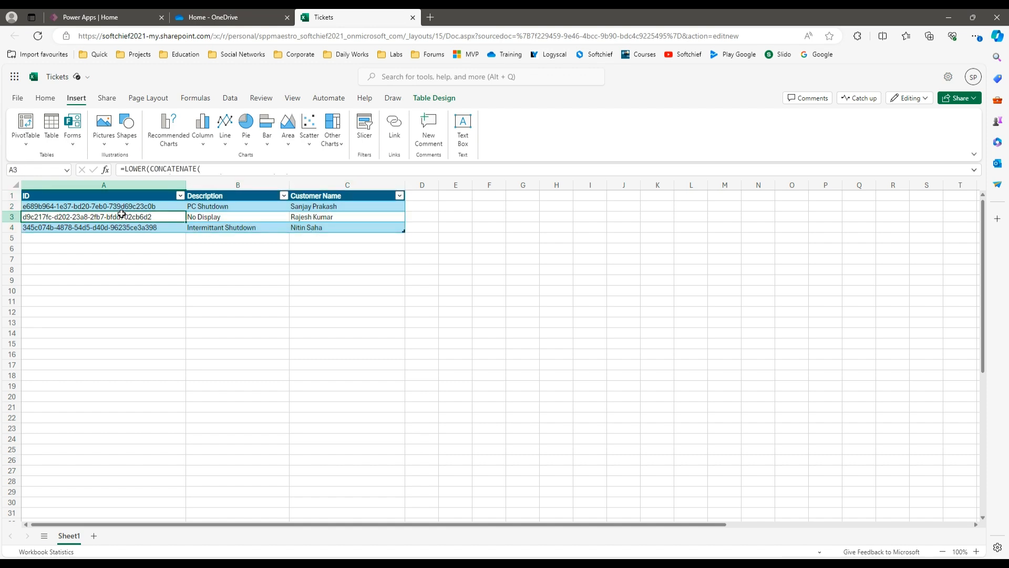
click(107, 189)
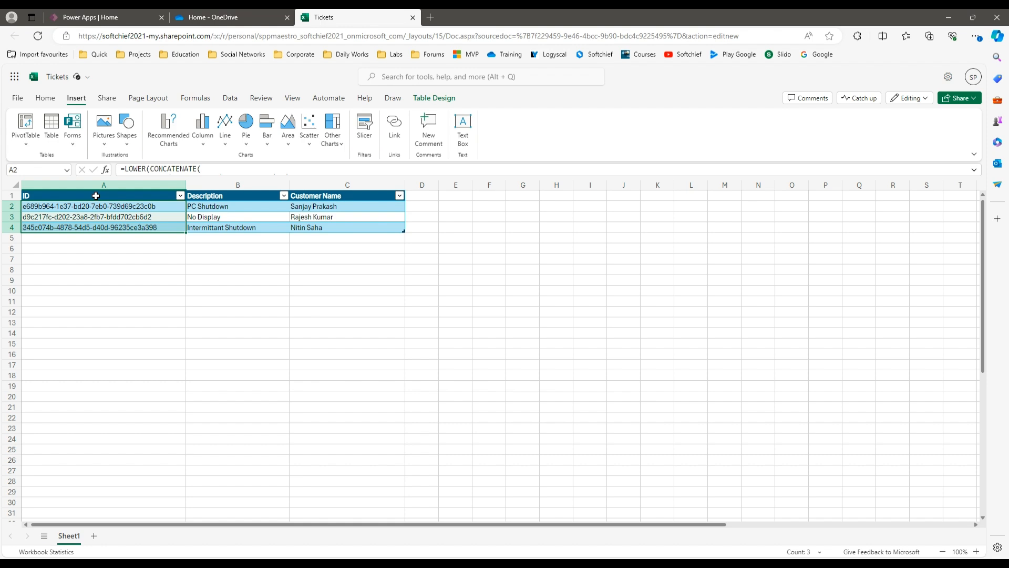
click(95, 196)
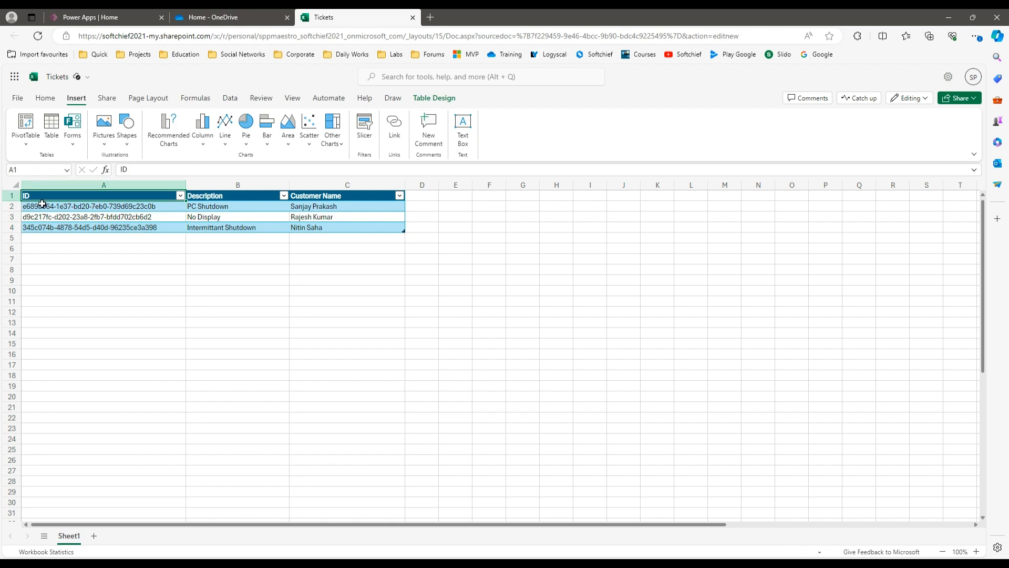
click(59, 206)
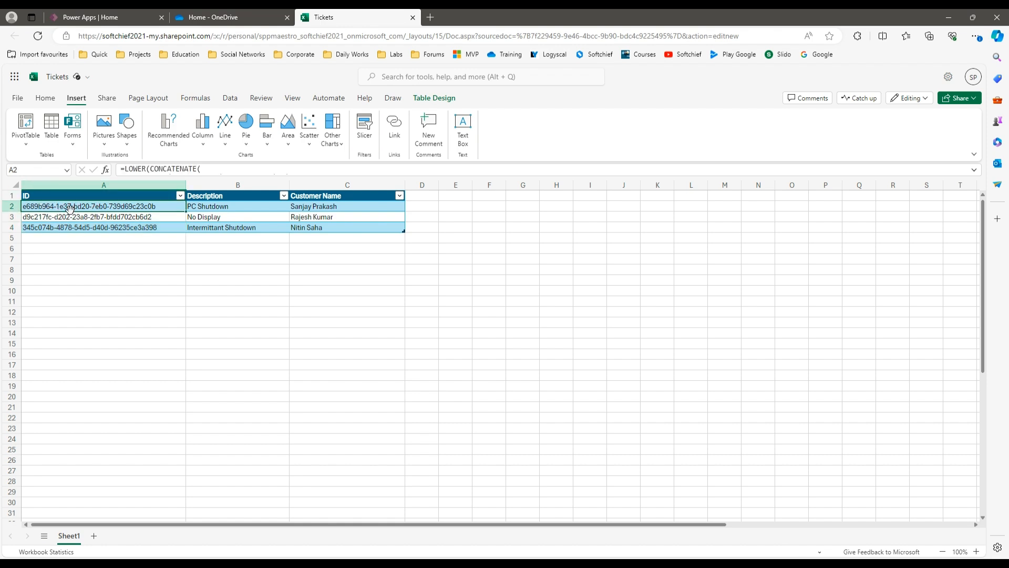
drag(70, 207, 80, 225)
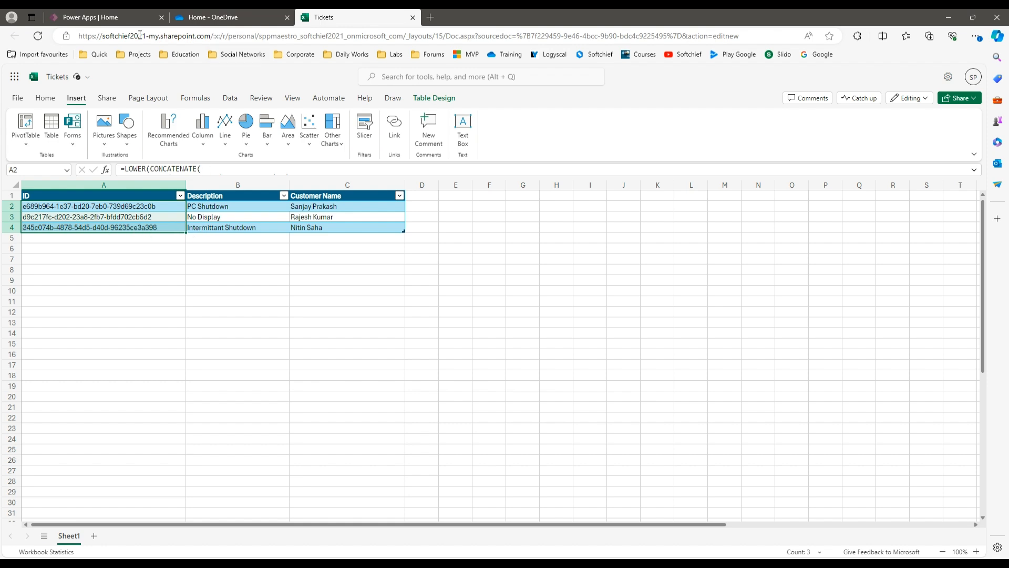
Step: Switch to Power Apps and, for a new connection, search the available connectors for "excel"
click(121, 15)
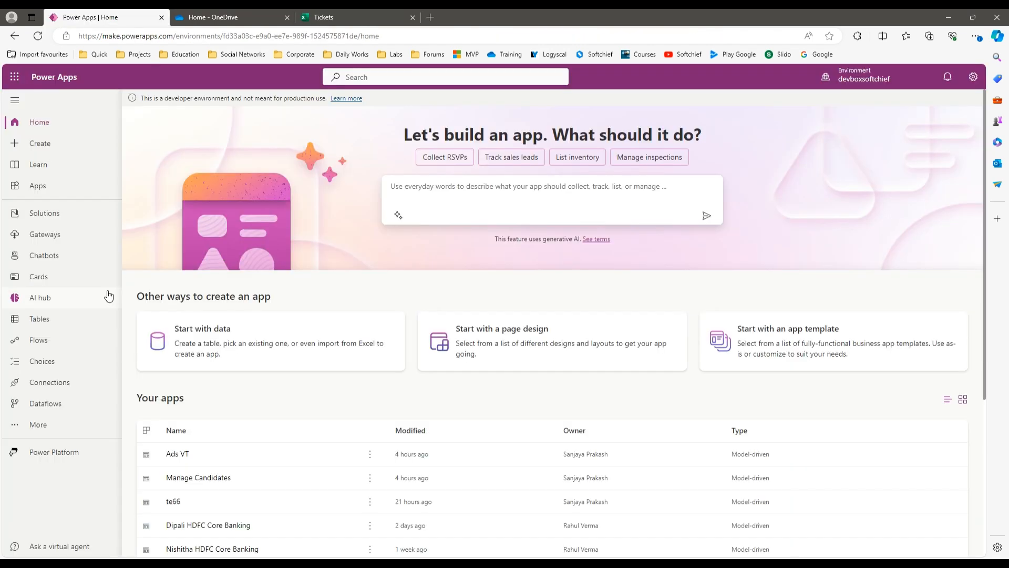
click(63, 384)
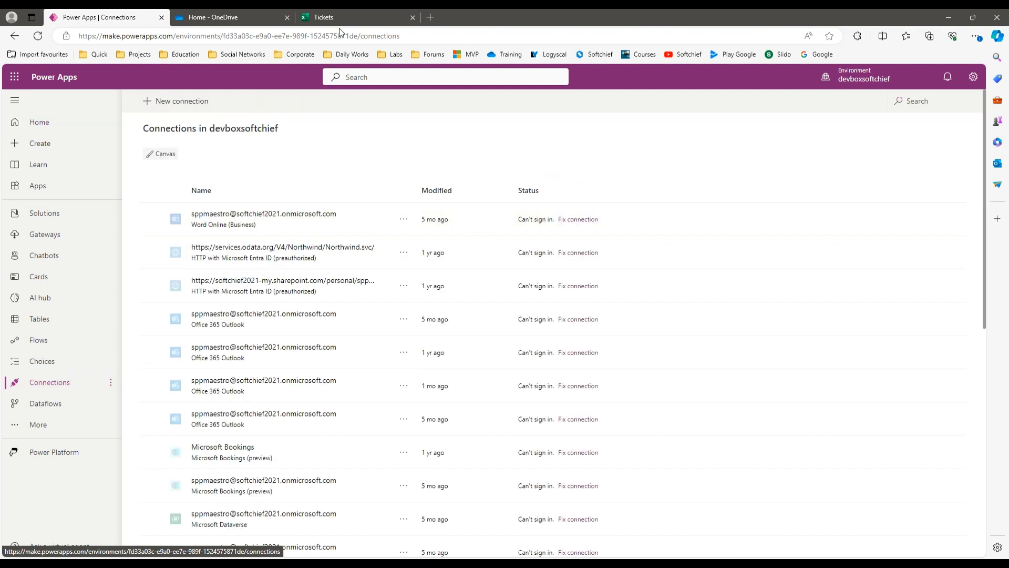
click(198, 113)
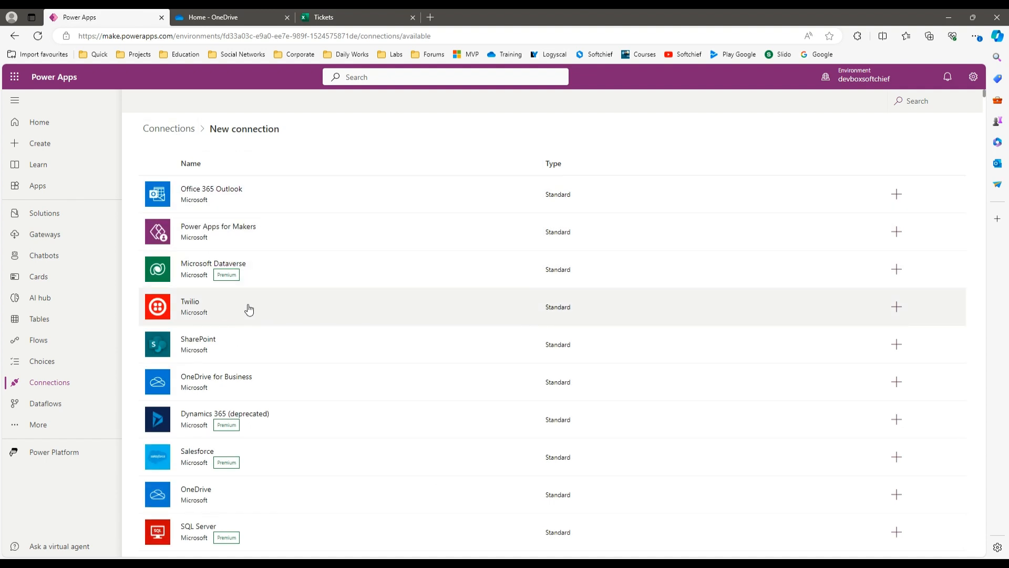
scroll(249, 309, down, 3)
scroll(248, 308, up, 3)
click(942, 99)
text(ed)
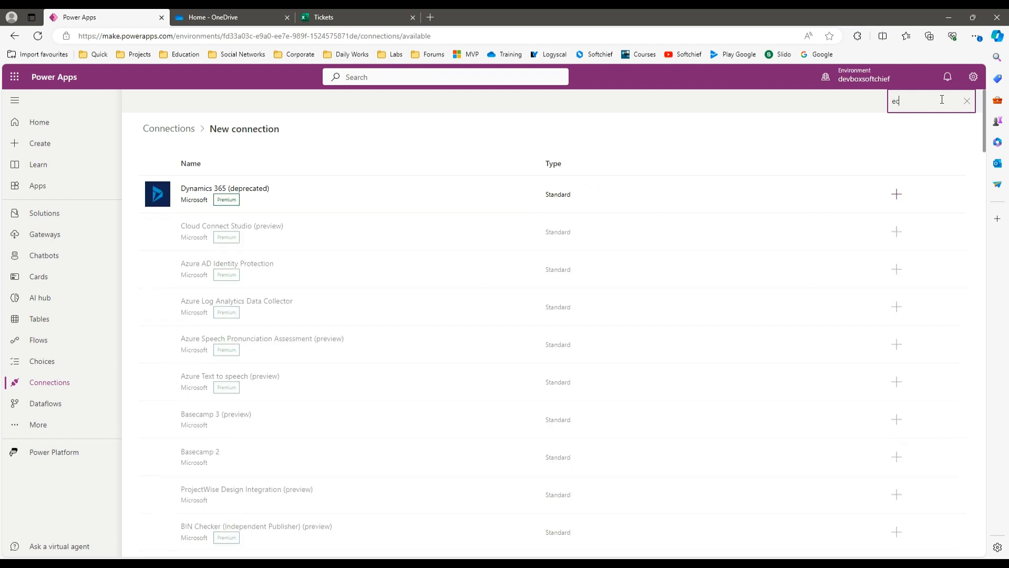
text(xcel)
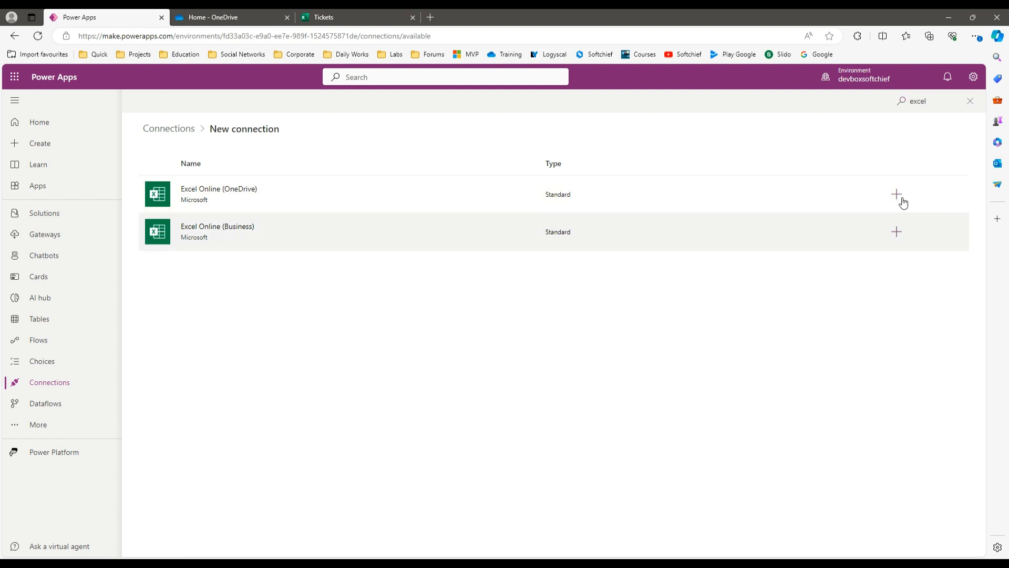
Step: Try to create an Excel Online (OneDrive) connection
click(904, 197)
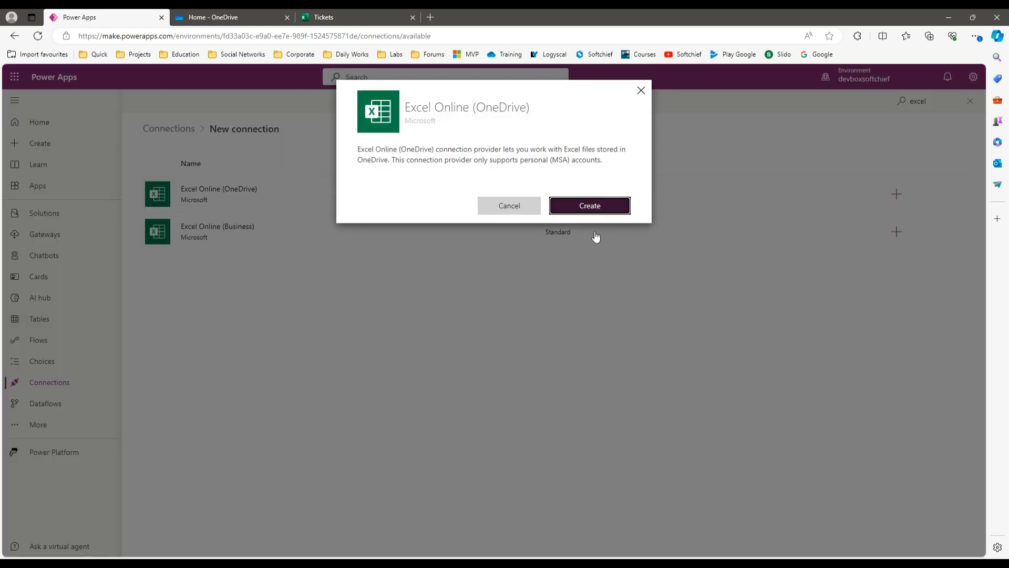
click(591, 206)
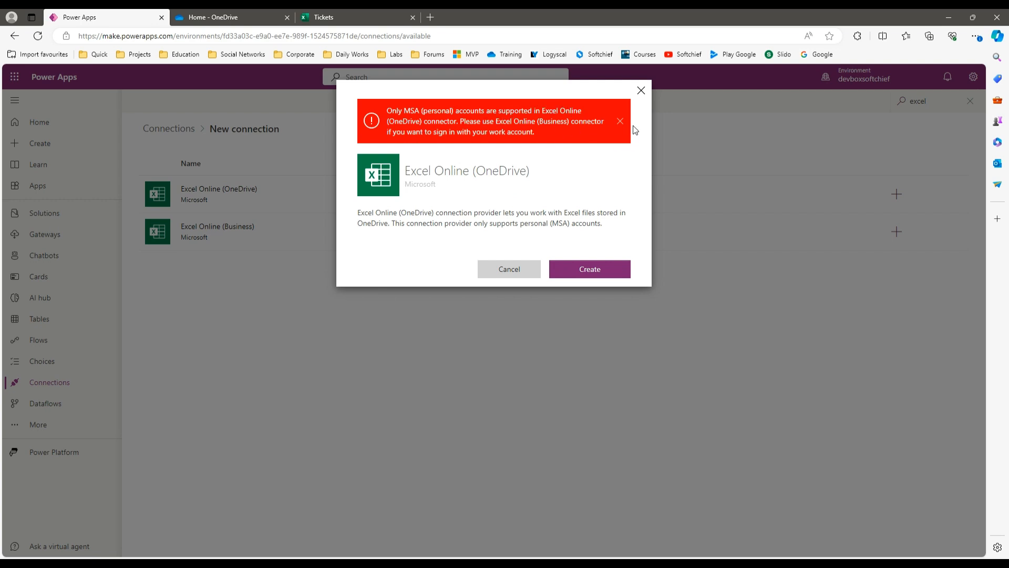
click(642, 92)
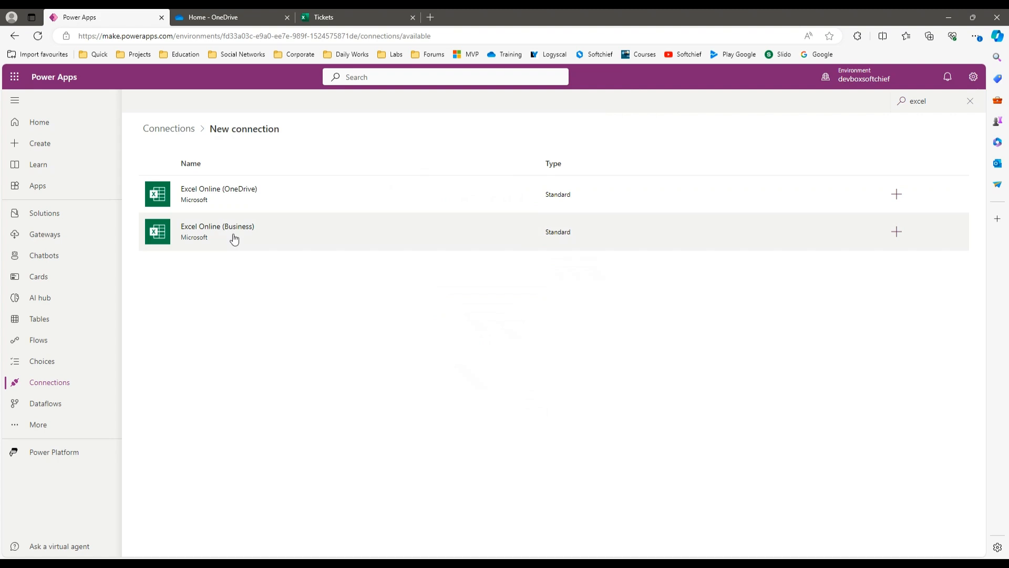
Step: Create an Excel Online (Business) connection and check for it in the environment's connections list
click(897, 231)
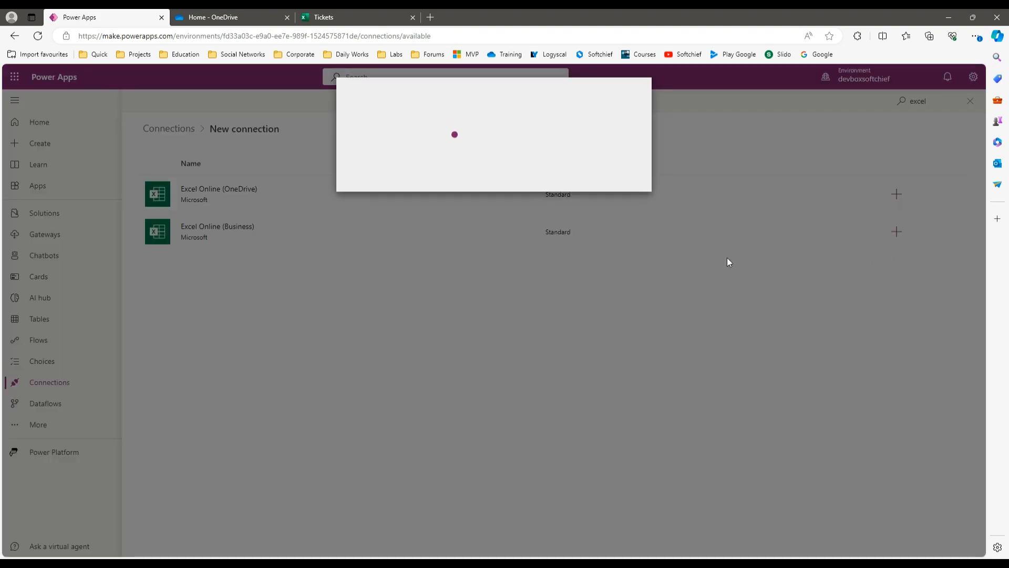
click(587, 218)
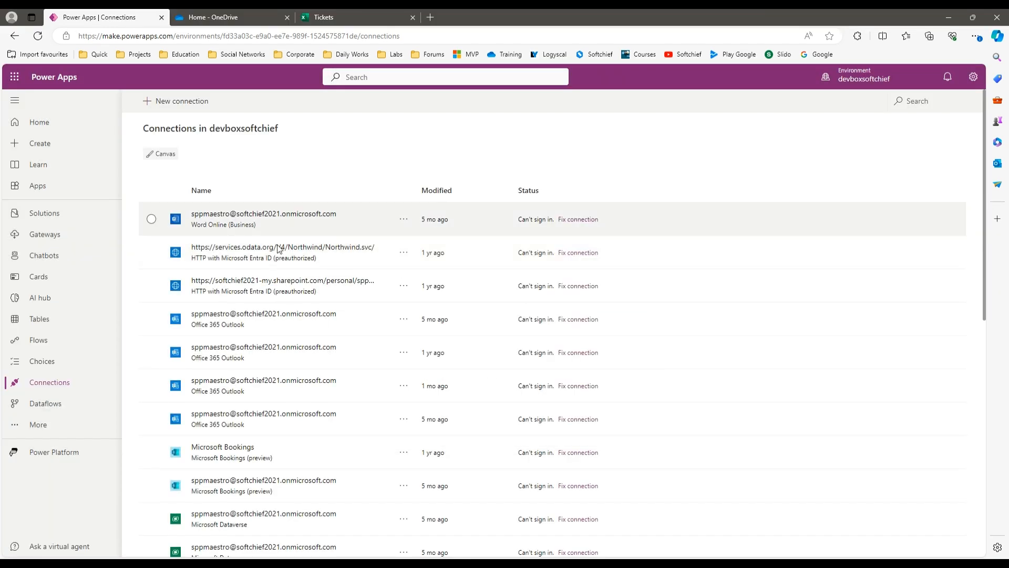
click(151, 221)
click(150, 220)
scroll(158, 283, down, 6)
scroll(194, 290, down, 3)
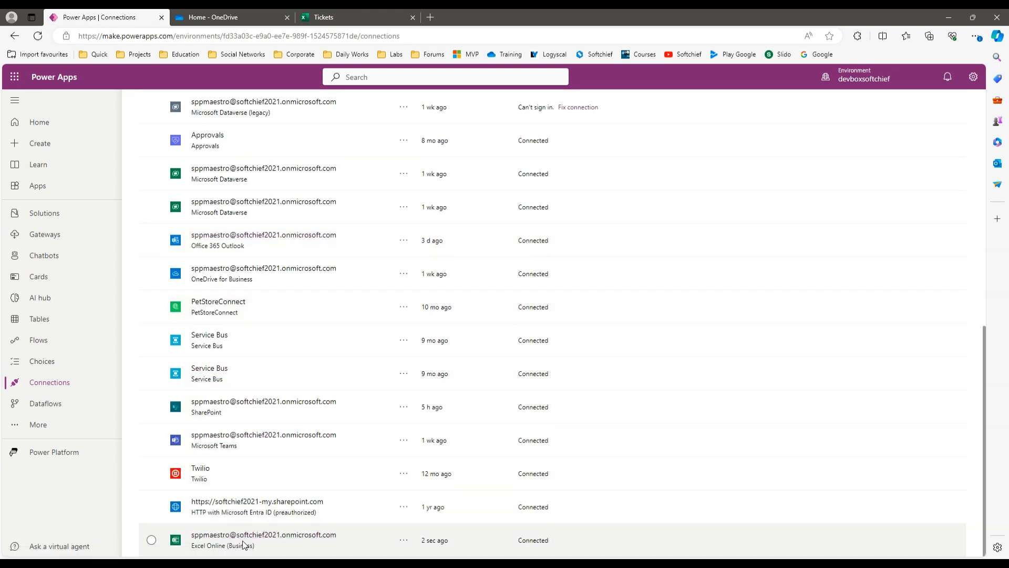
scroll(288, 526, up, 10)
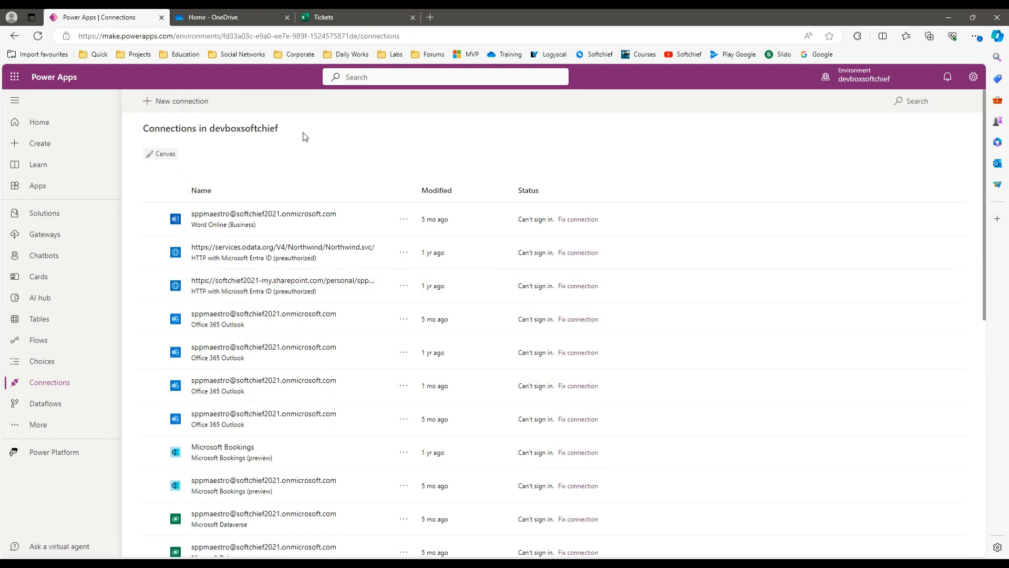
Step: Start a new solution with the display name "VT Demo Virtual Connector"
click(74, 216)
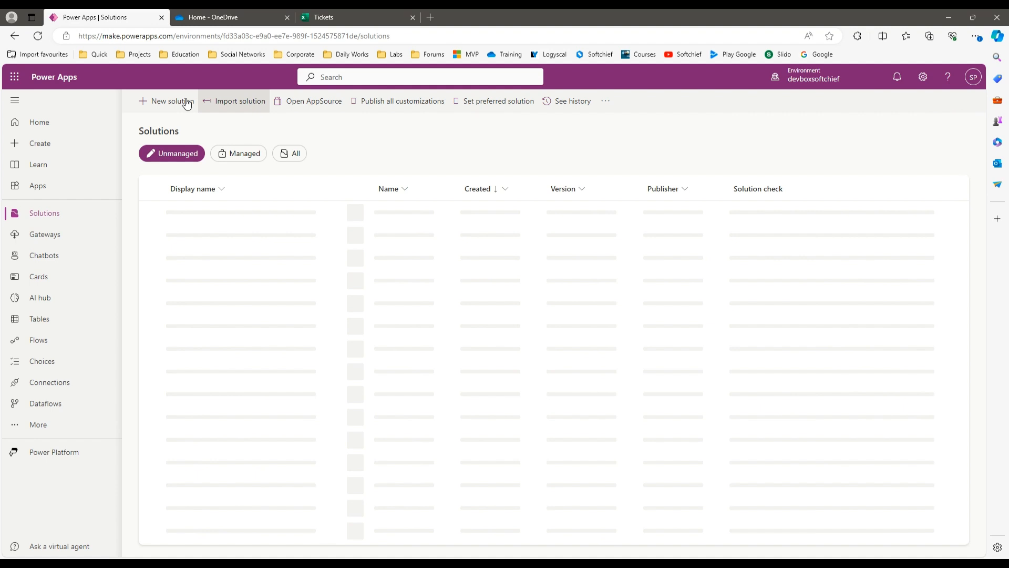
click(187, 101)
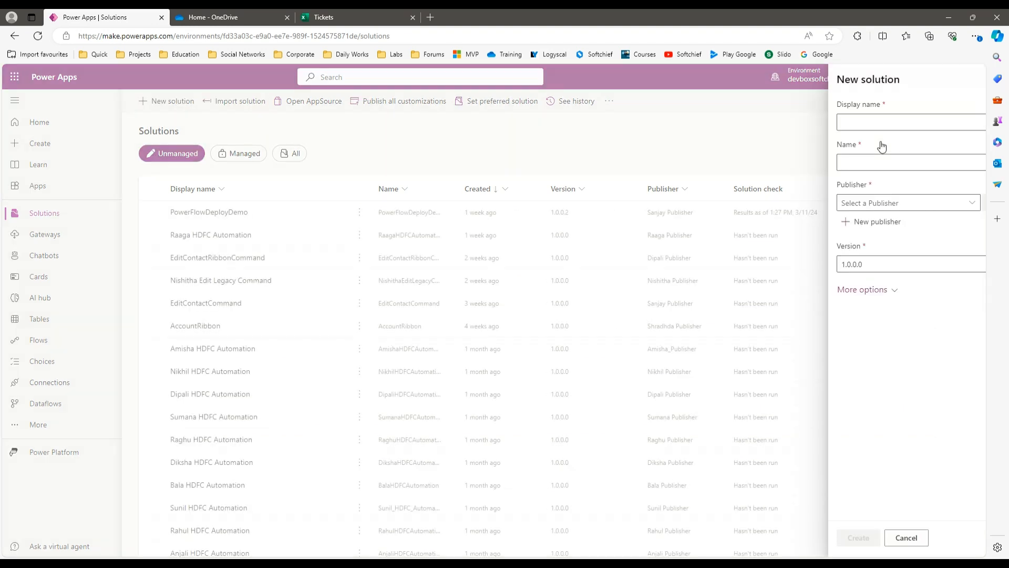
click(847, 121)
text(V)
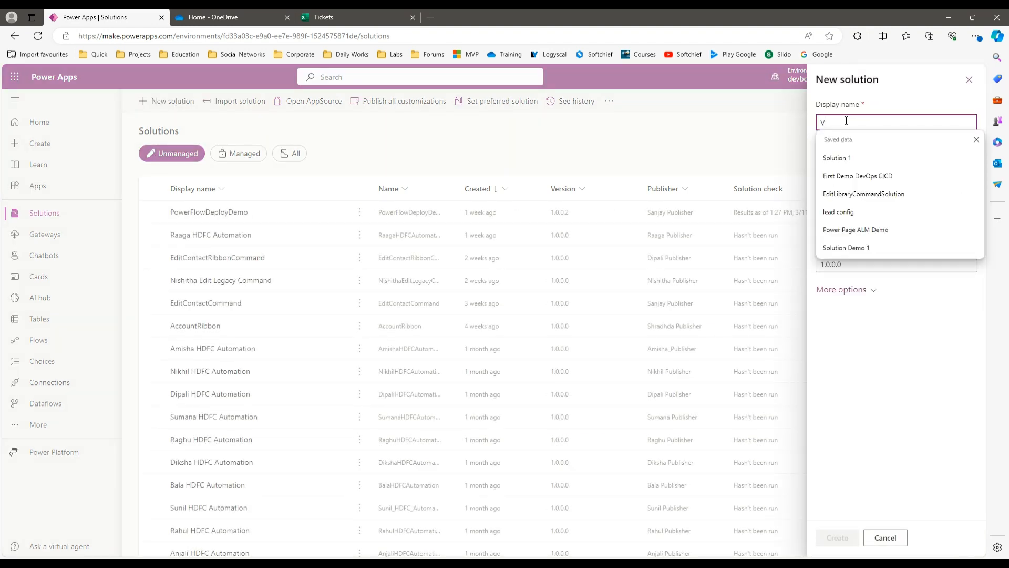
text(T Demo)
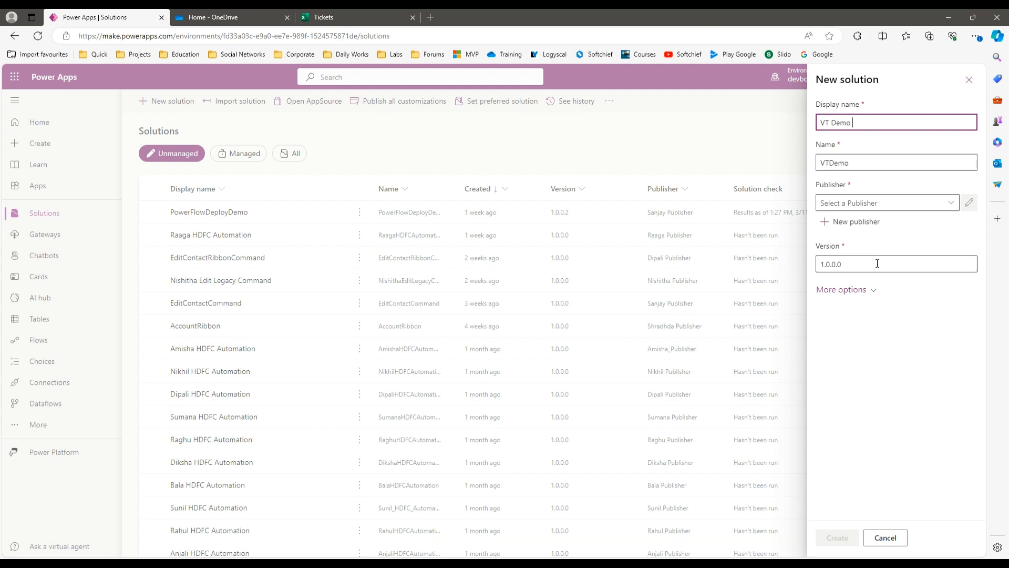
text( Virtual Conenco)
text(r)
key(BackSpace)
key(BackSpace)
text(tor)
Step: Assign Softchief Inc. as the solution's publisher and create the solution
click(949, 203)
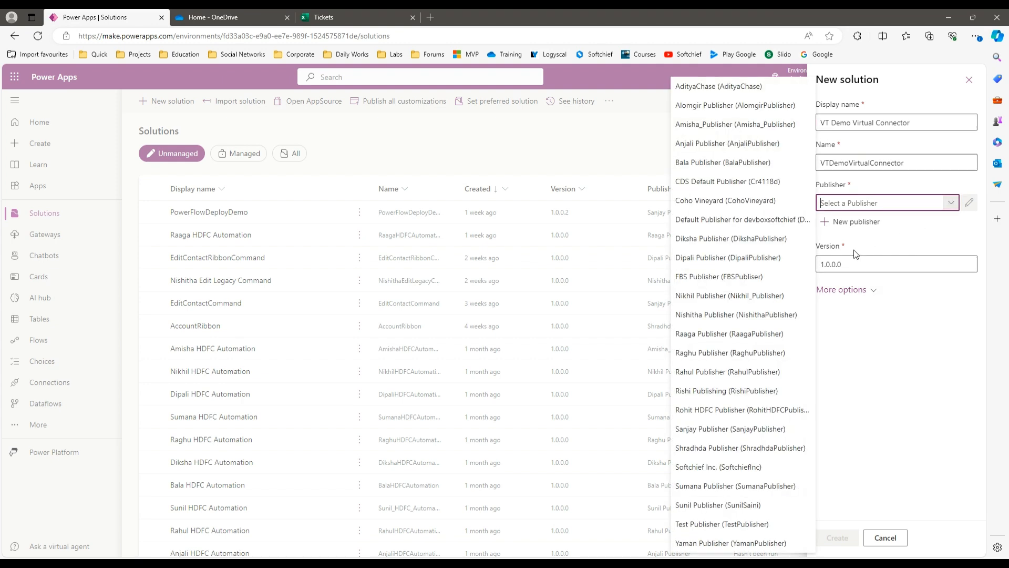
click(743, 467)
click(837, 537)
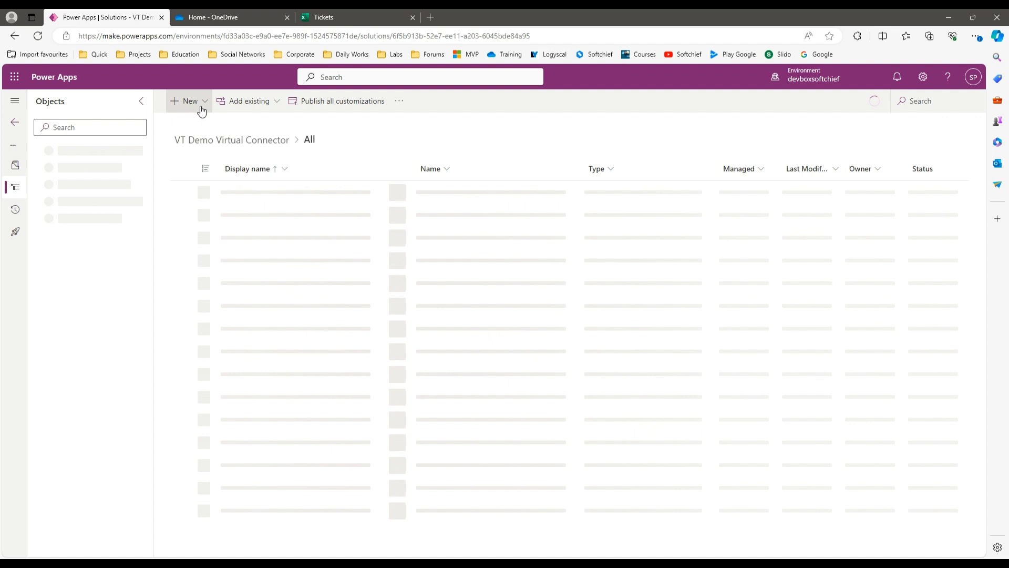
Step: Start a new connection reference in the solution, using "Excel VT CR" as both display name and description
click(201, 111)
mouse_move(237, 276)
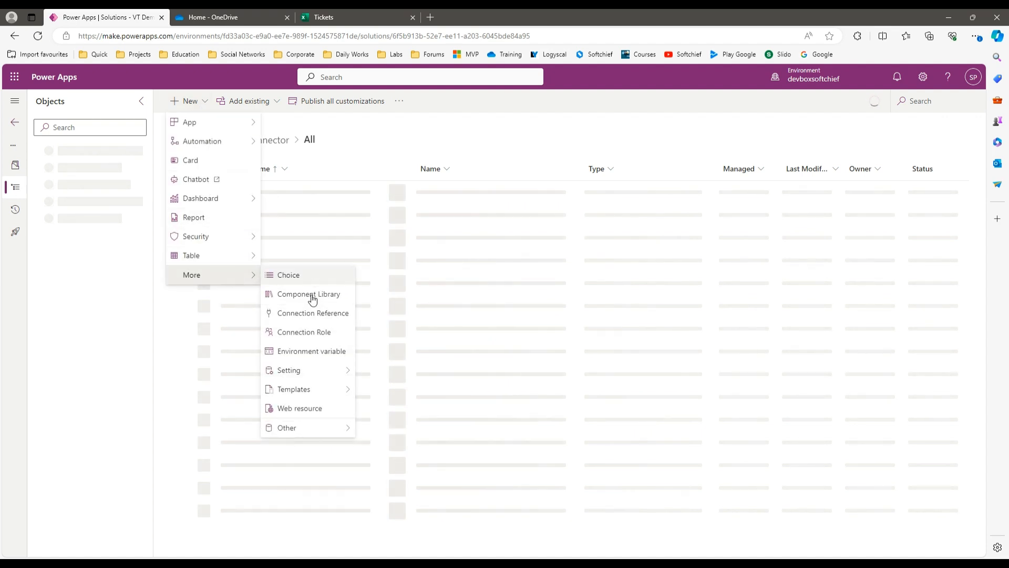
click(315, 313)
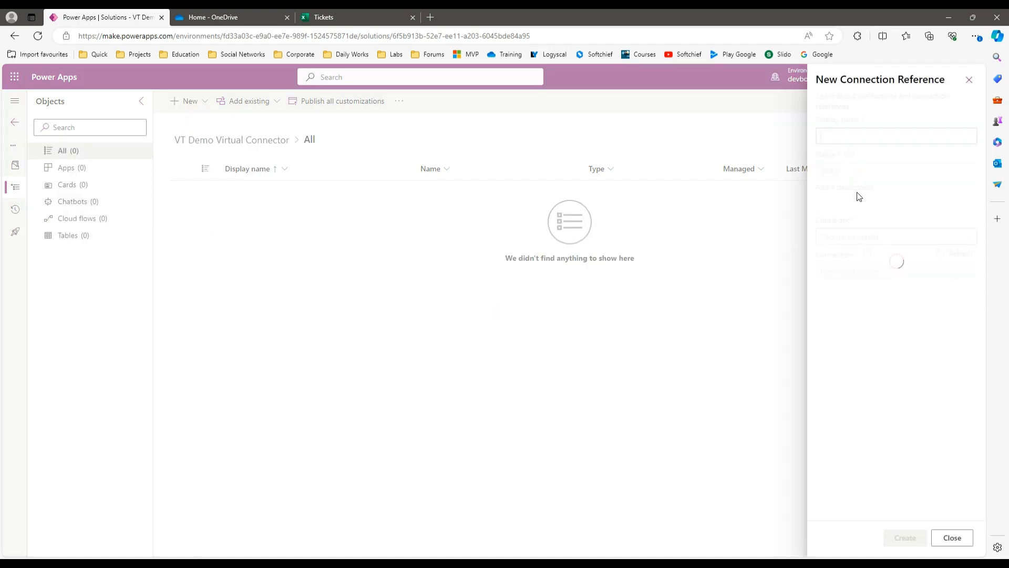
click(854, 135)
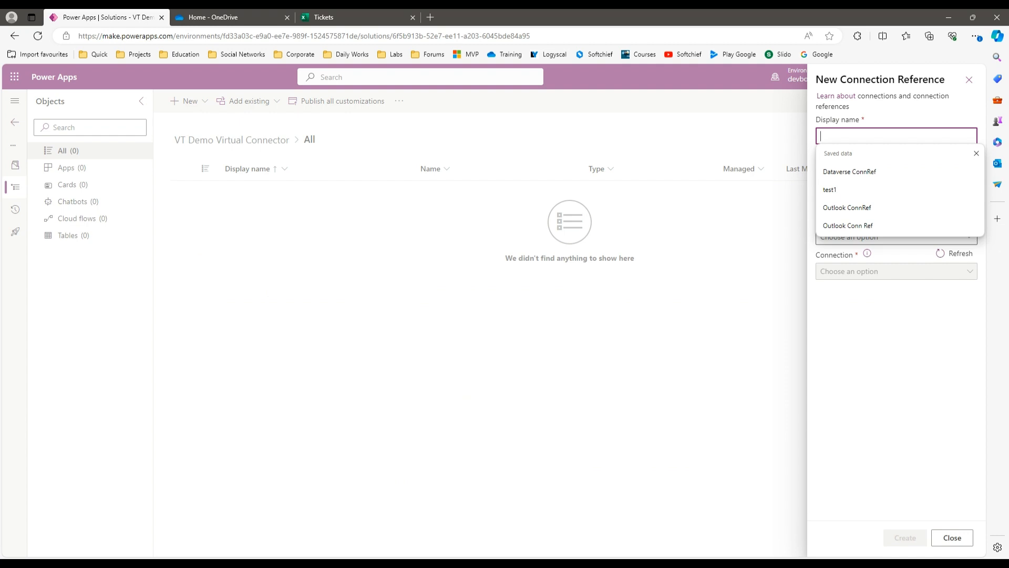
text(Ex)
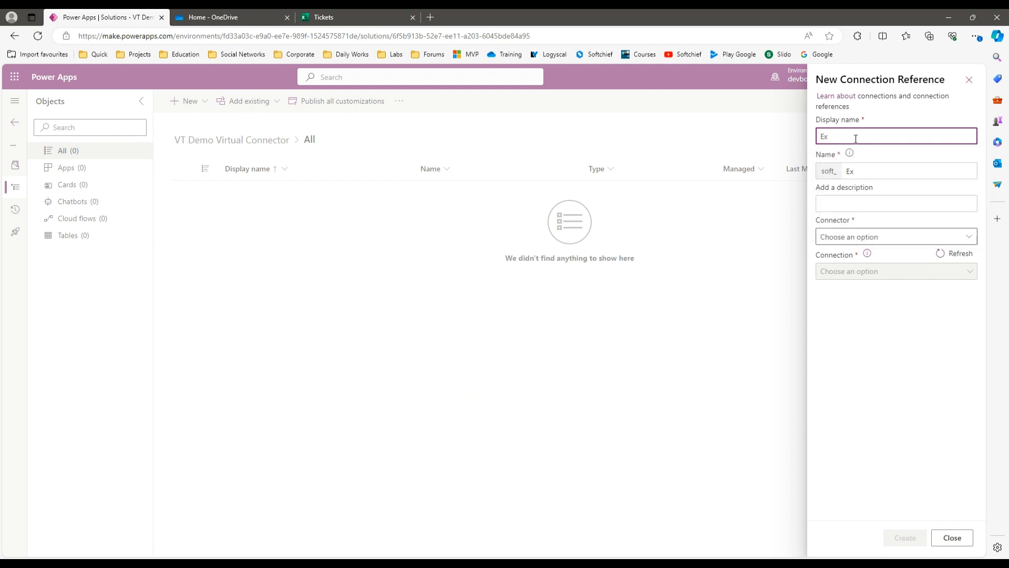
text(cel VT CR)
click(868, 198)
drag(871, 138, 665, 139)
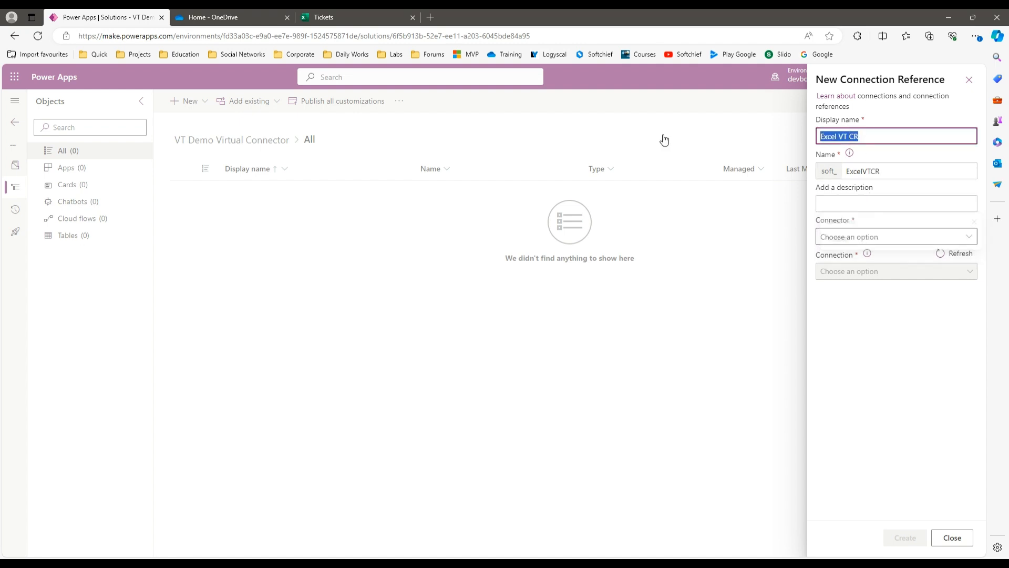
key(ctrl+c)
click(852, 204)
key(ctrl+v)
Step: Set the connector to Excel Online (Business), choose the existing account connection, and create the connection reference
click(879, 235)
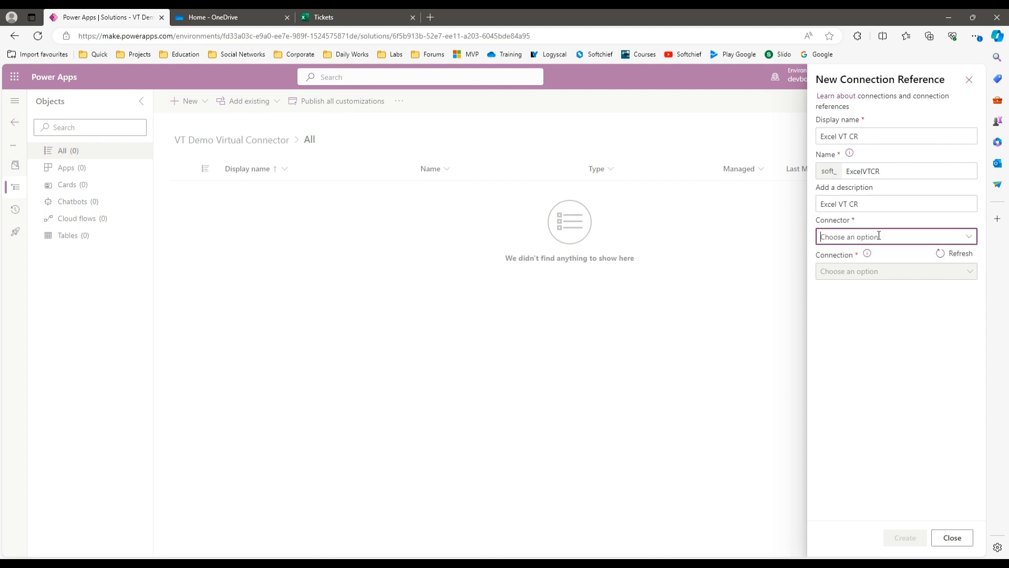
click(968, 236)
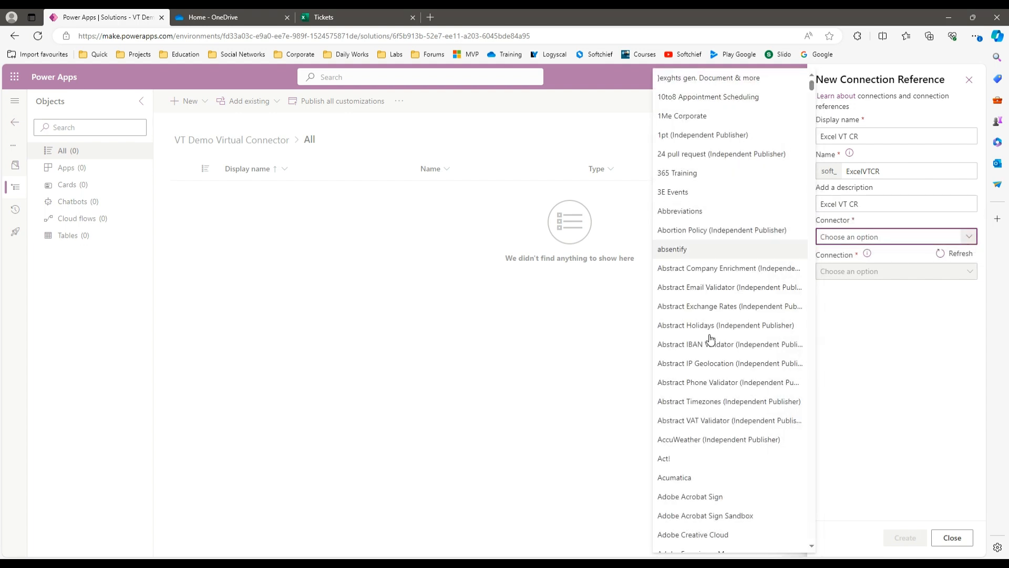
scroll(736, 431, down, 20)
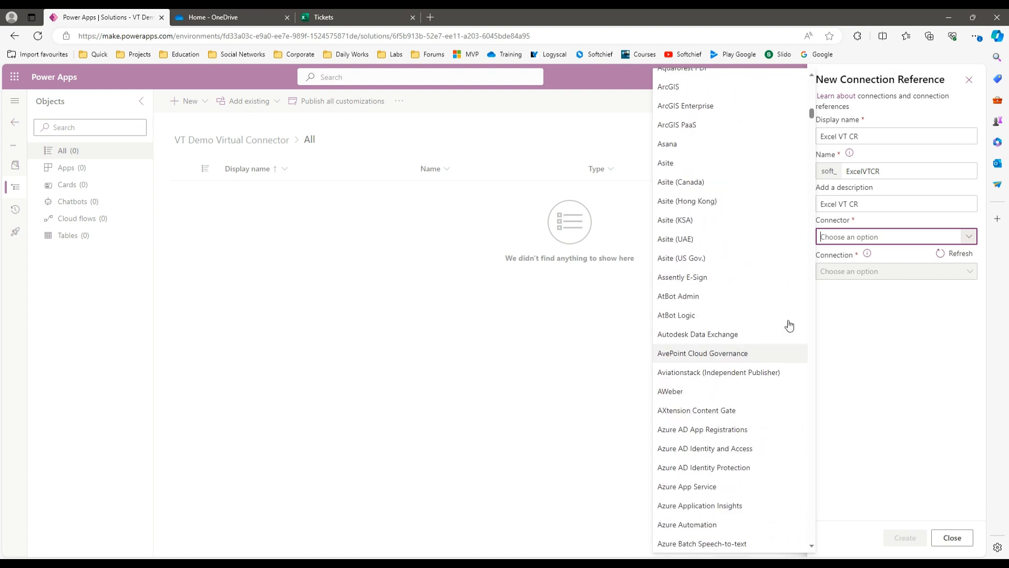
text(Excel Online (Business)
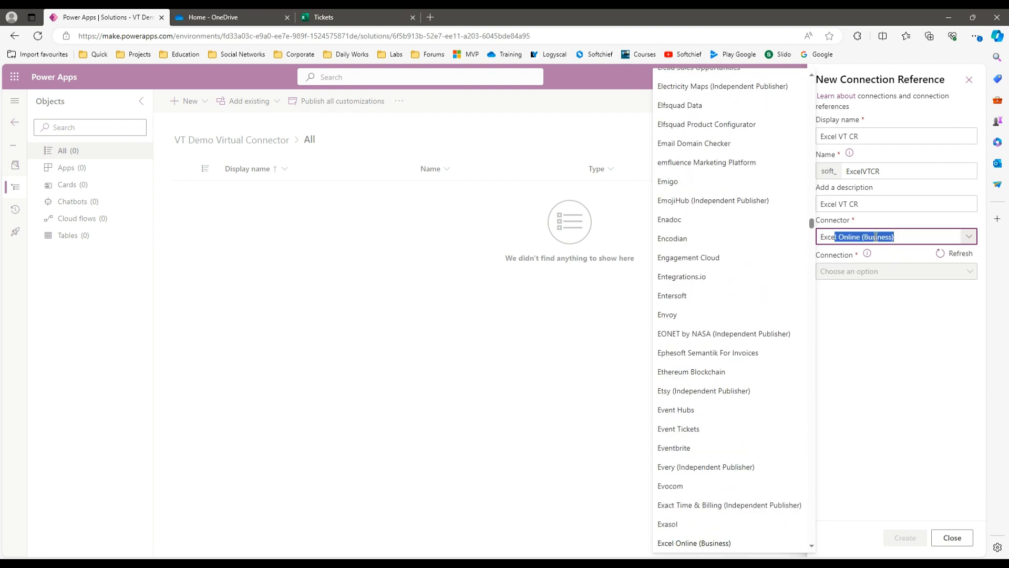
key(Return)
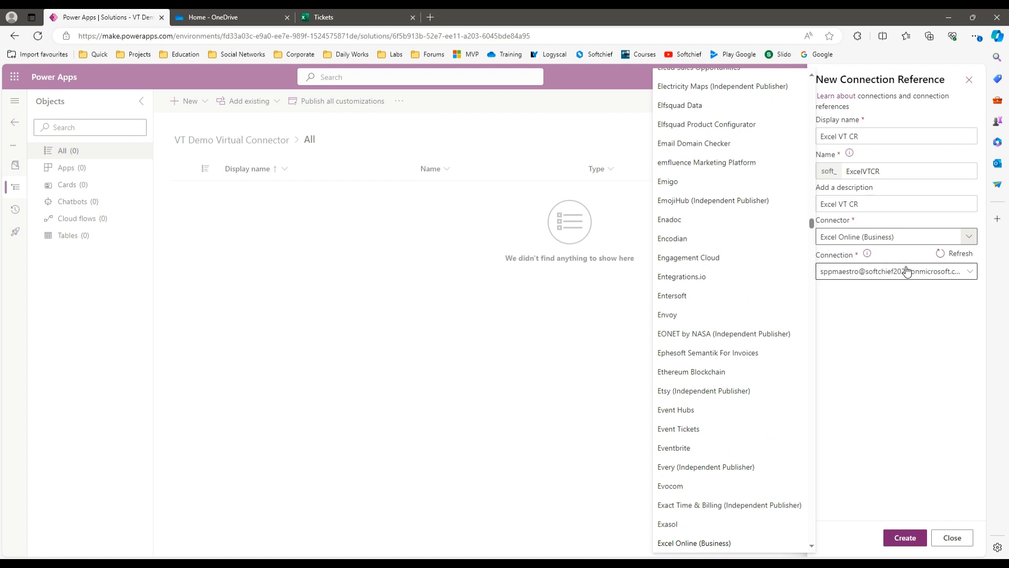
click(905, 272)
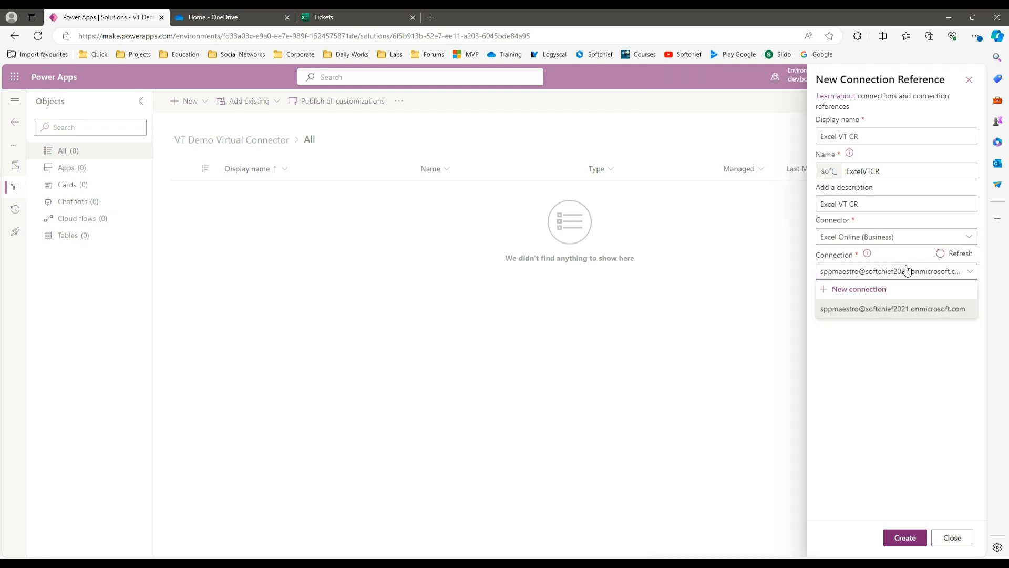
click(870, 310)
click(905, 536)
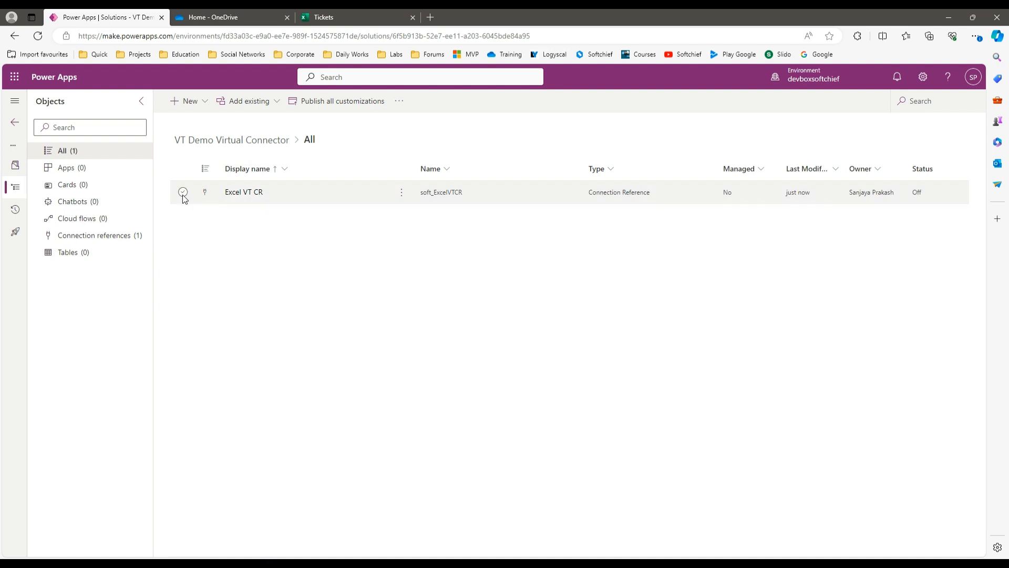
Step: Open the Virtual Entity Data Sources list in the environment's Dynamics 365 administration settings
click(923, 78)
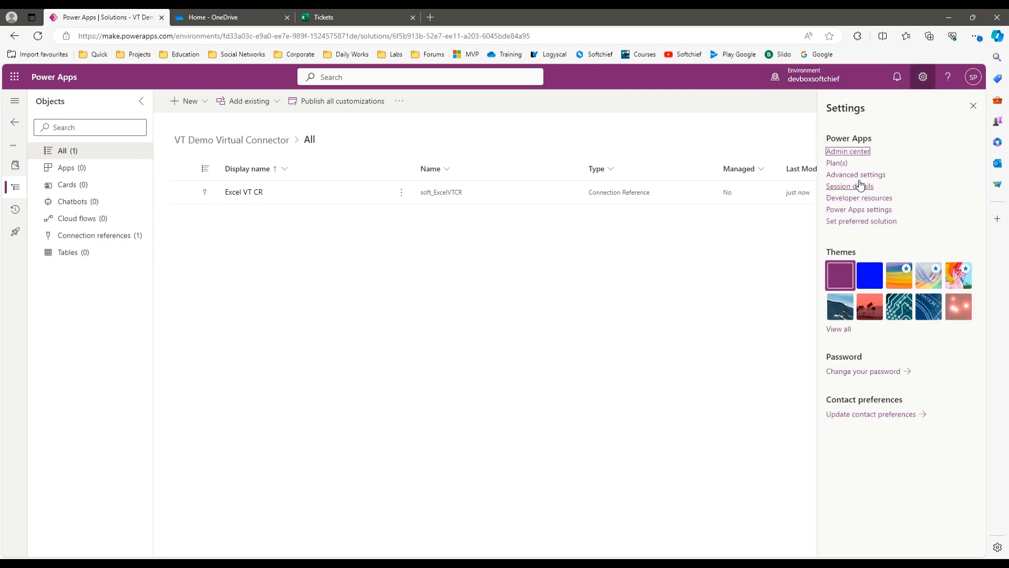
click(859, 176)
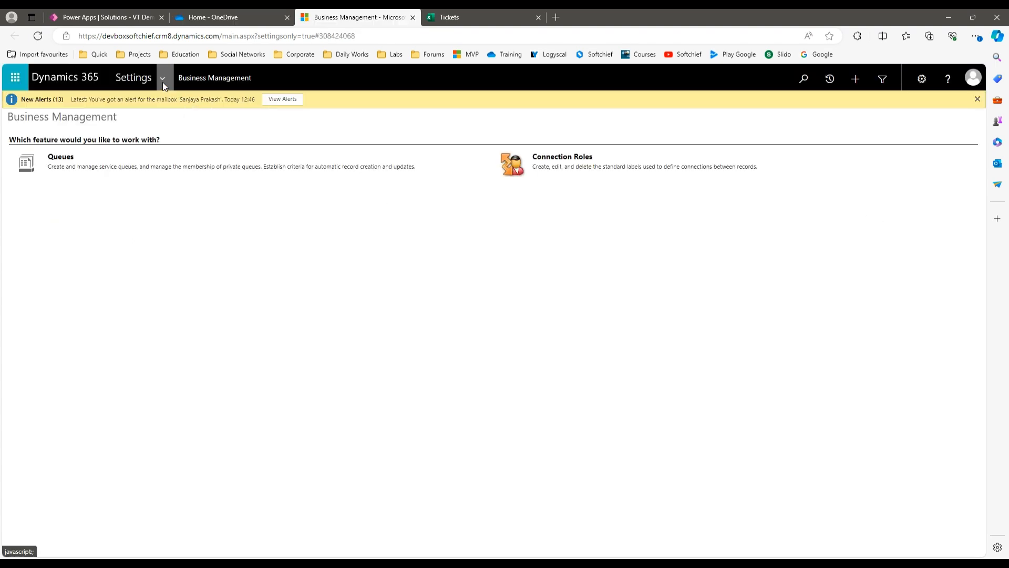
click(163, 82)
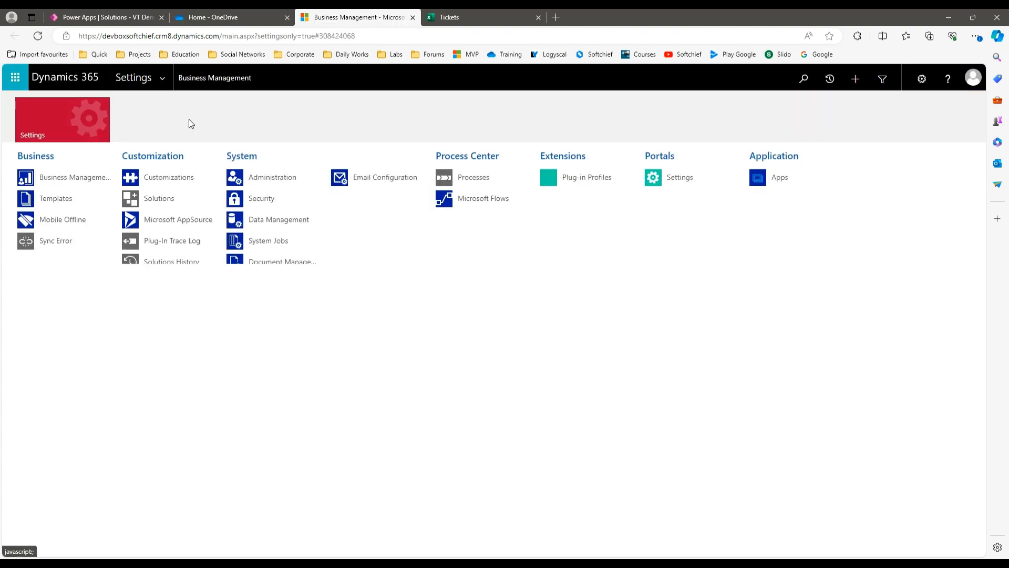
click(274, 181)
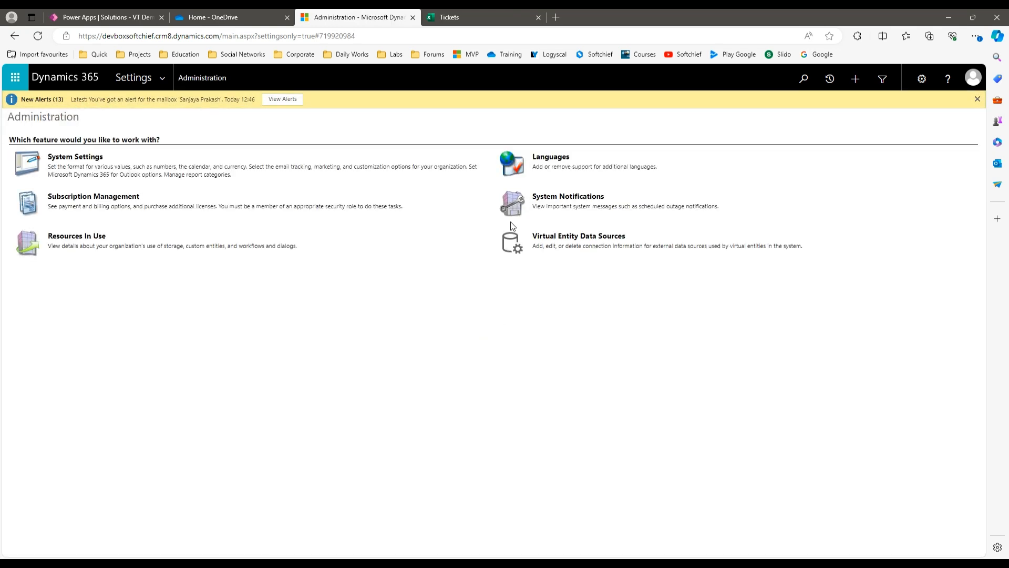
click(593, 243)
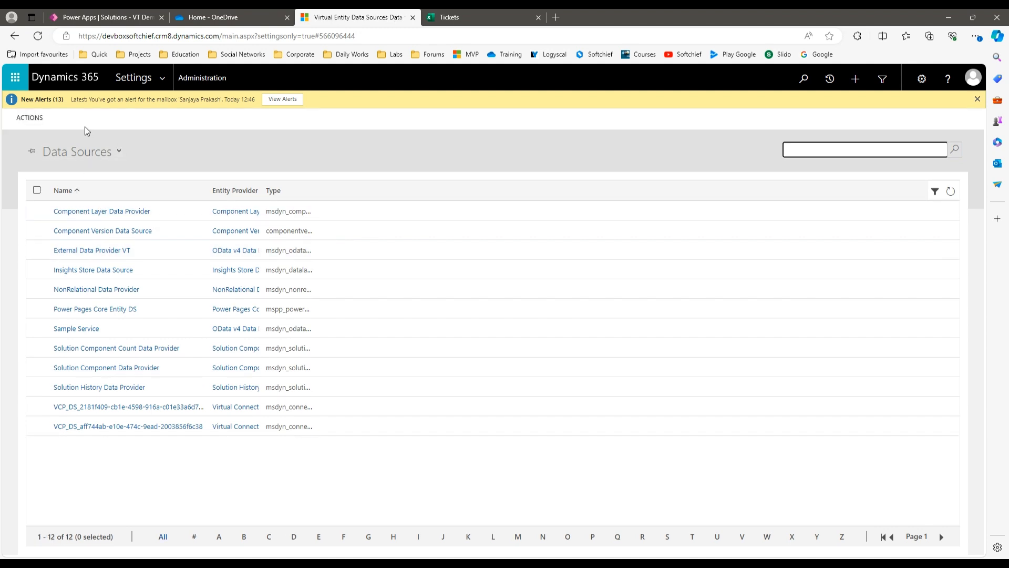
Step: Start a new data source with the Virtual Connector data provider and name it "VC Demo"
click(29, 119)
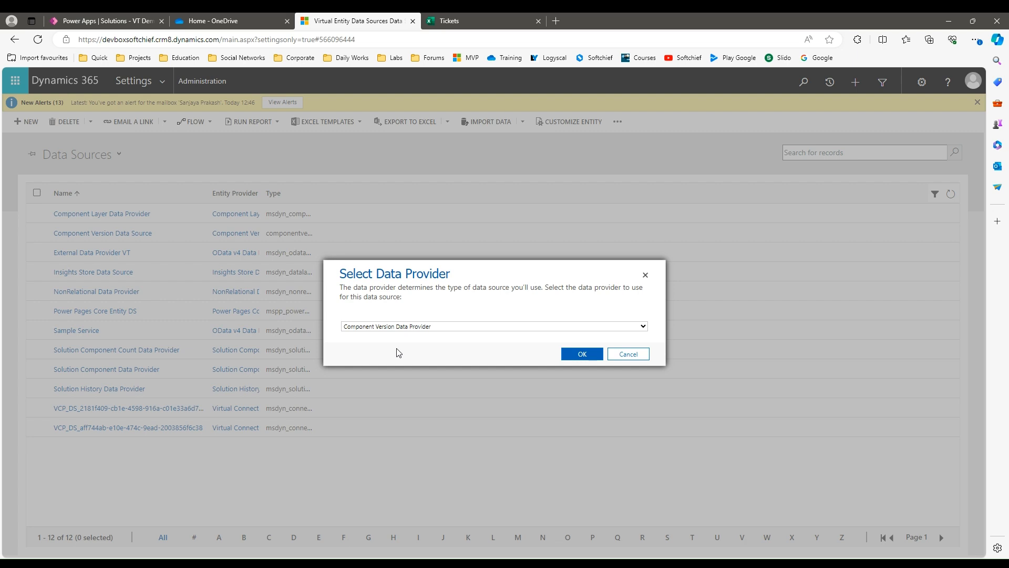
click(584, 354)
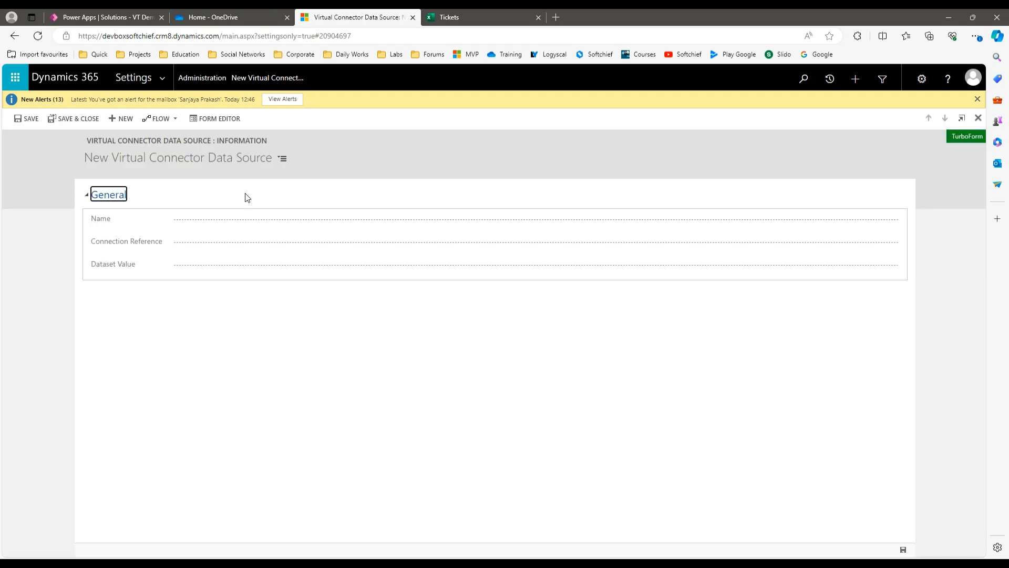
click(207, 219)
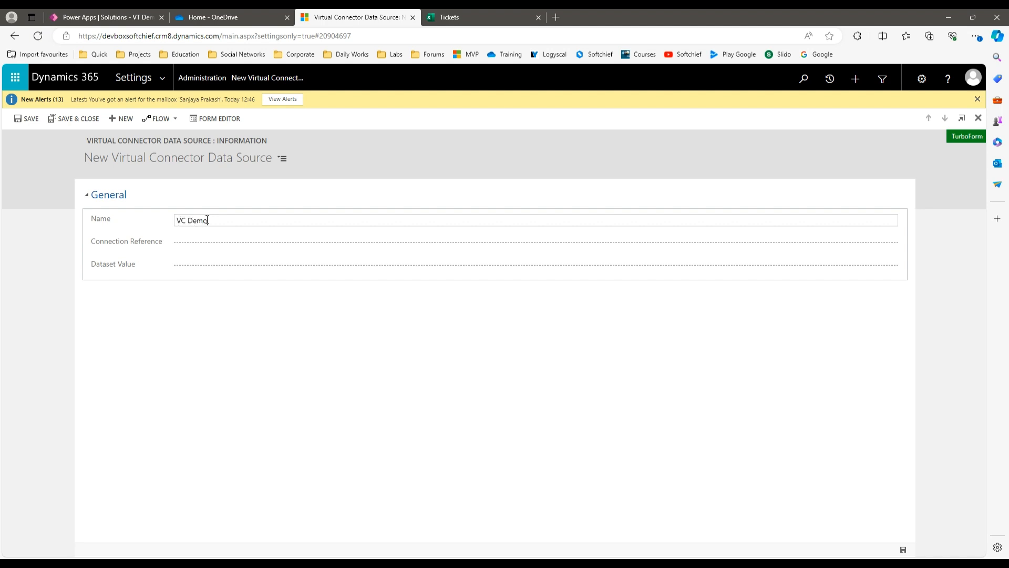
Step: Set the connection reference to Excel VT CR and the dataset value to Tickets.xlsx, then save and close the data source
click(206, 240)
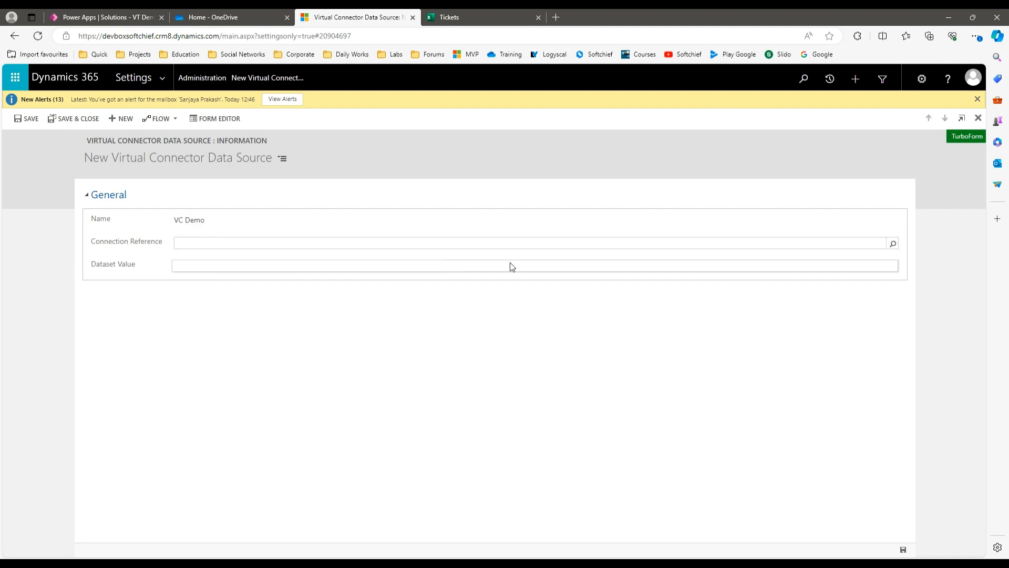
click(894, 244)
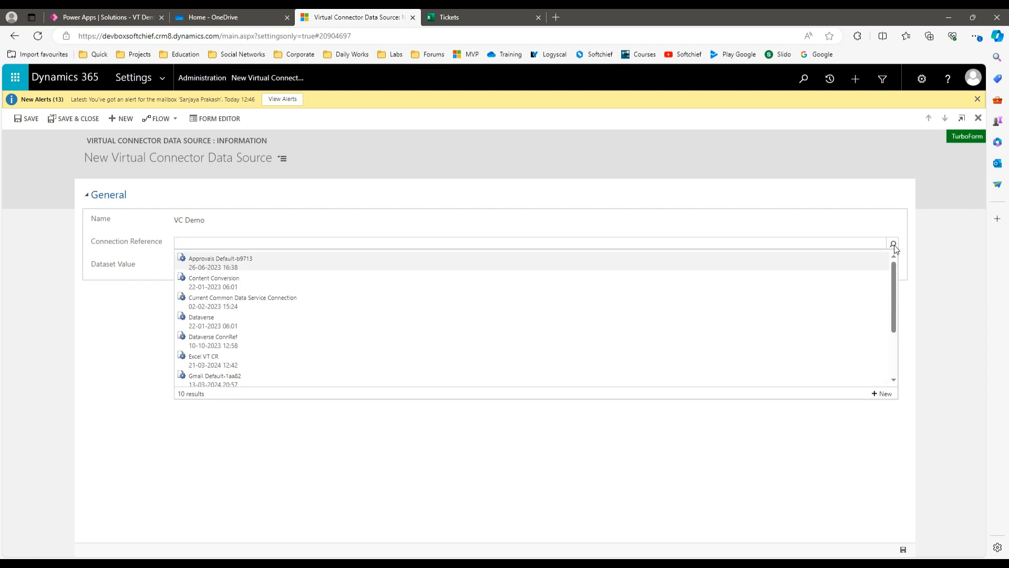
scroll(266, 352, down, 1)
click(266, 346)
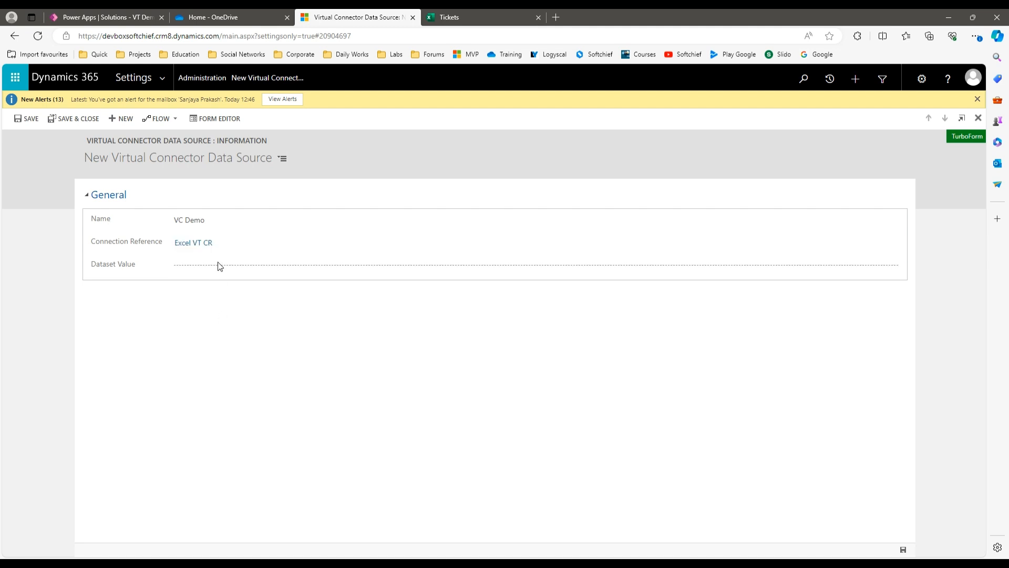
click(223, 264)
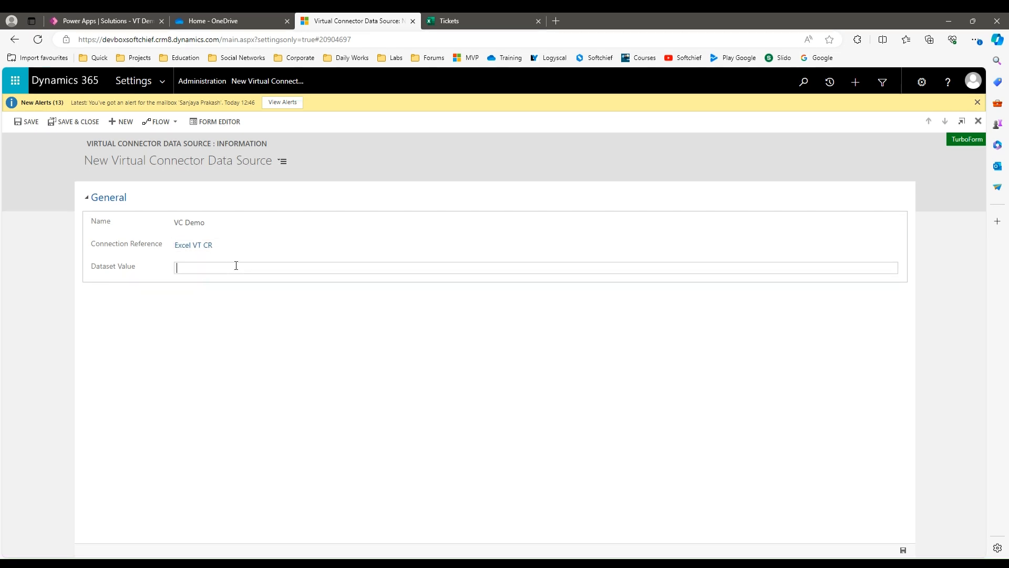
text(Tickets.xlsx)
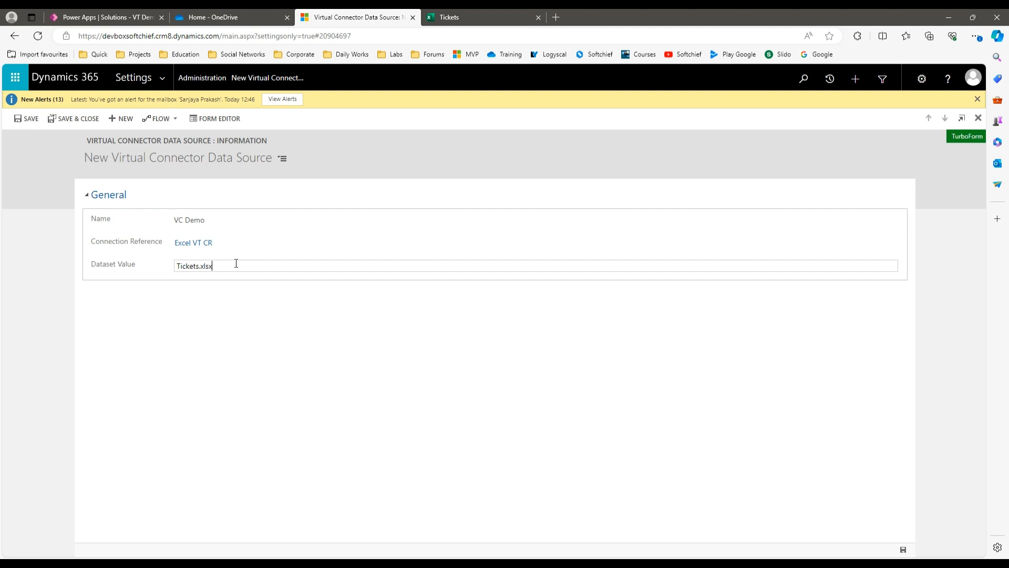
click(78, 119)
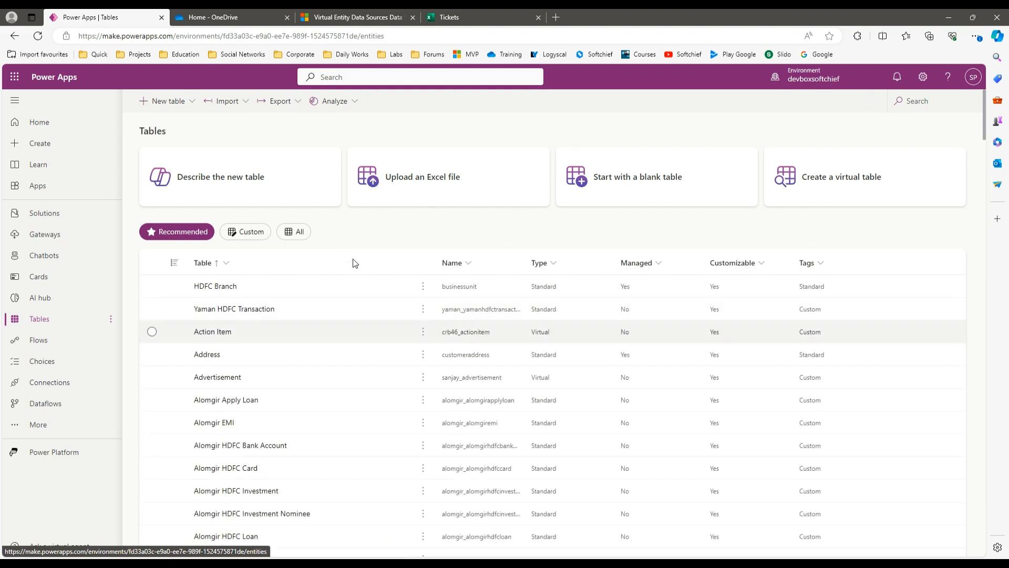
Step: Open the "Entity Catalog for Excel VT CR" table from the Power Apps tables list and review its columns
scroll(363, 316, down, 4)
scroll(365, 299, up, 4)
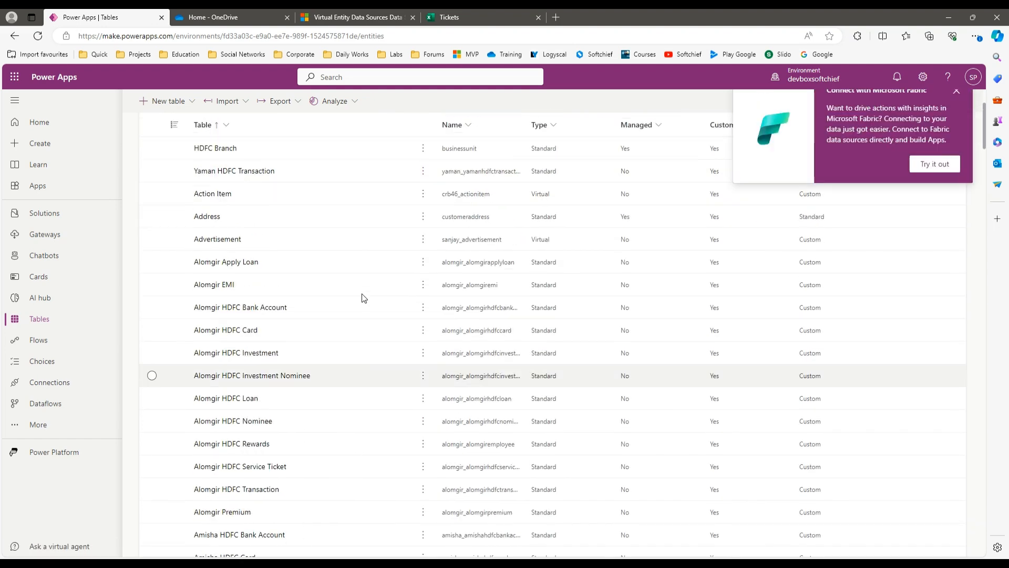
scroll(365, 298, down, 12)
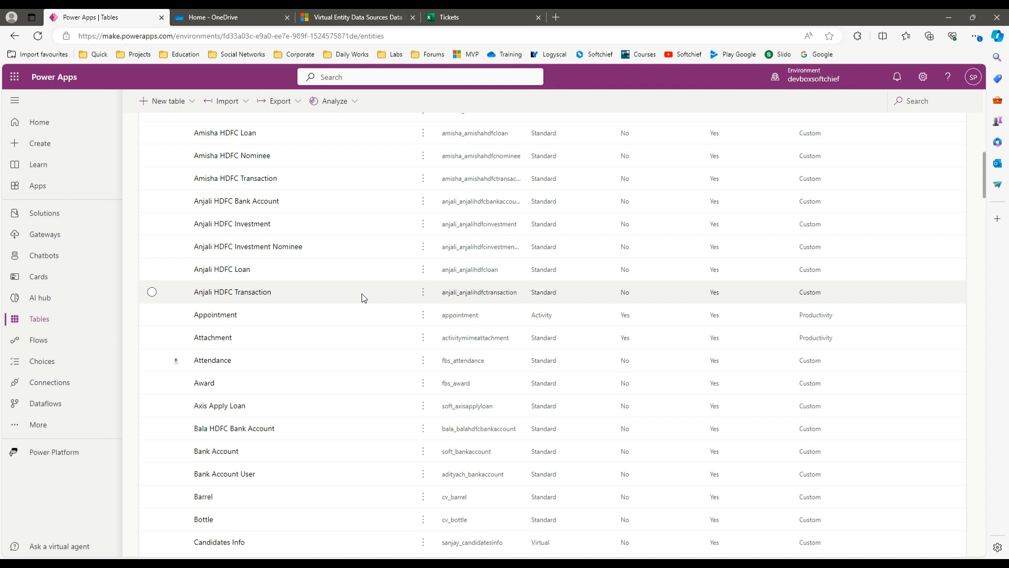
scroll(365, 299, down, 8)
scroll(362, 298, down, 10)
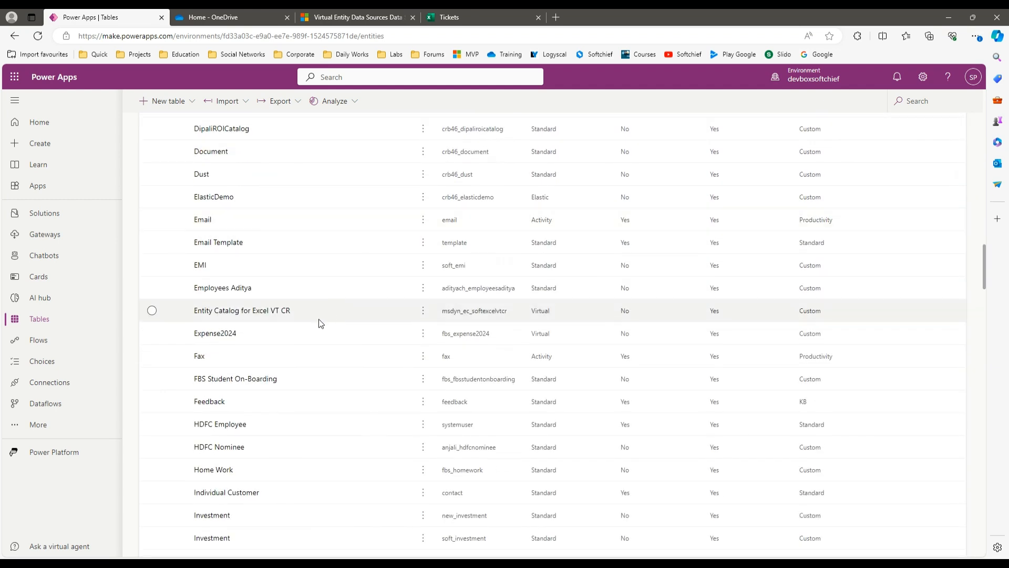
click(153, 310)
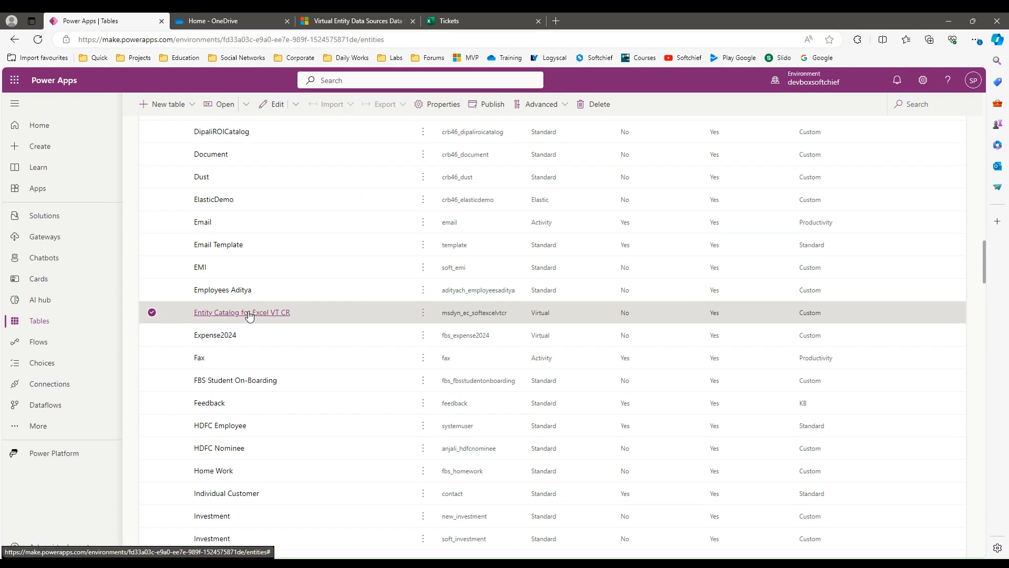
click(250, 315)
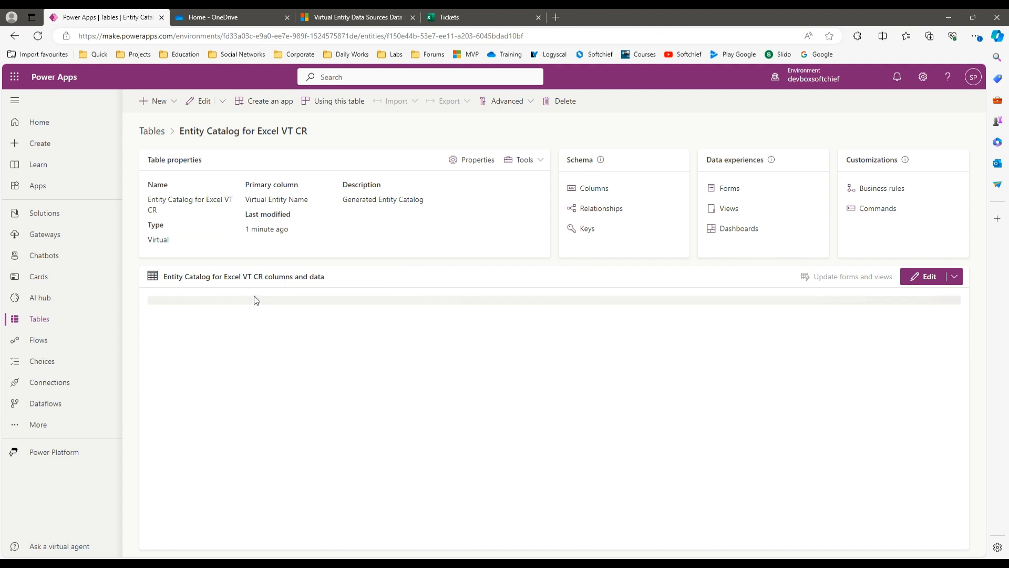
click(595, 189)
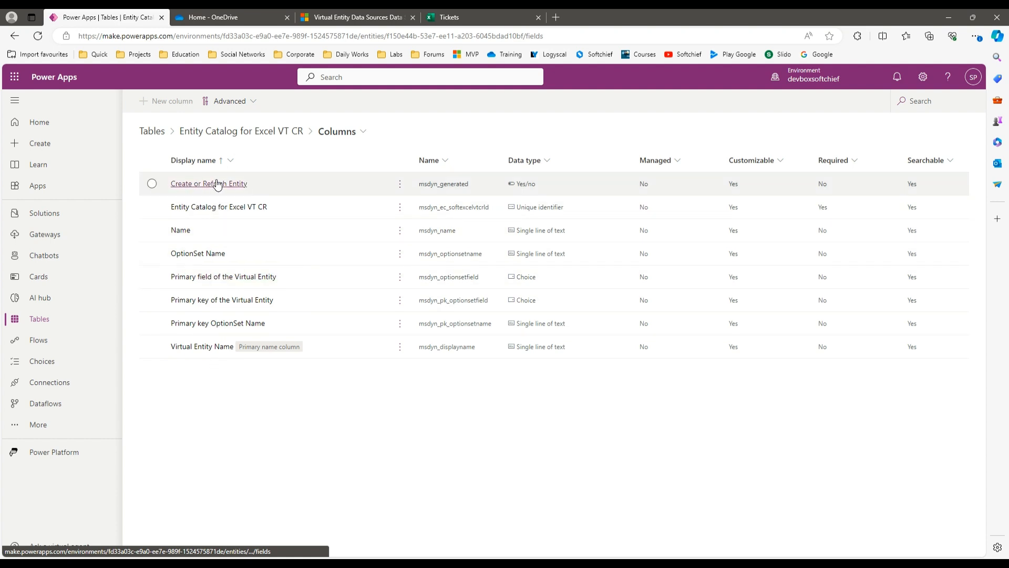
click(264, 132)
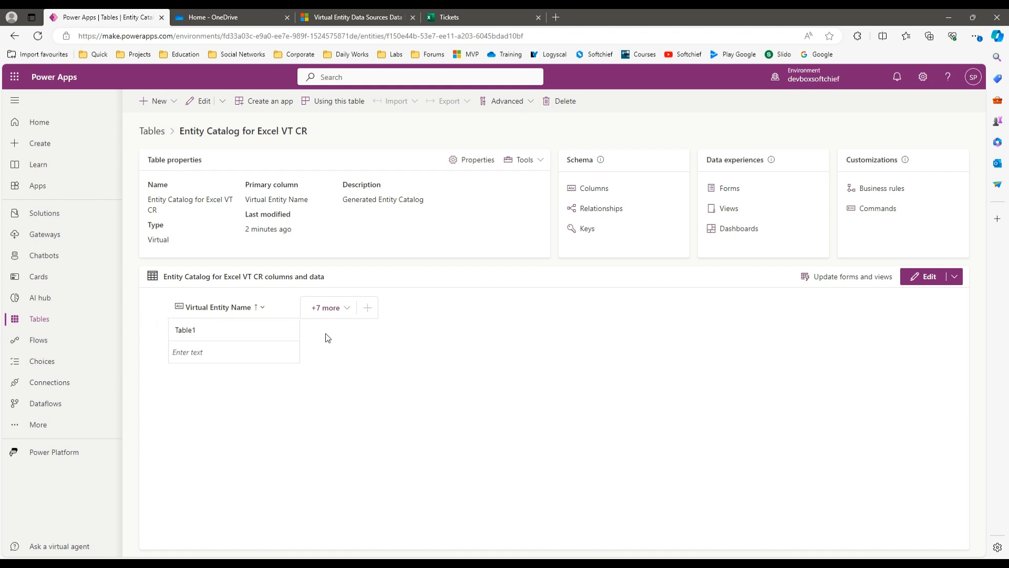
Step: Open the entity catalog data for editing in a new tab and open the Table1 row in its form
click(207, 326)
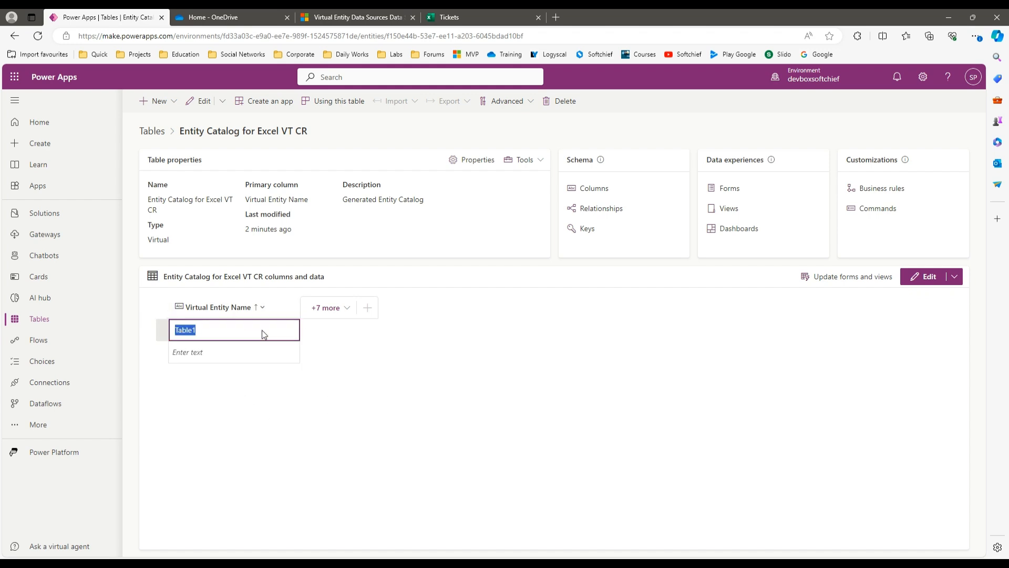
click(163, 331)
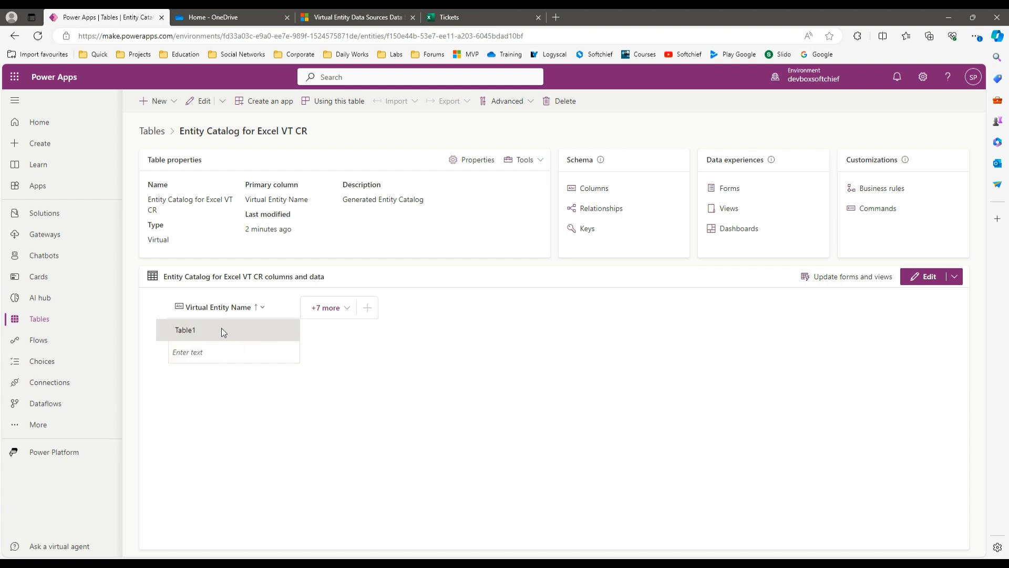
click(955, 277)
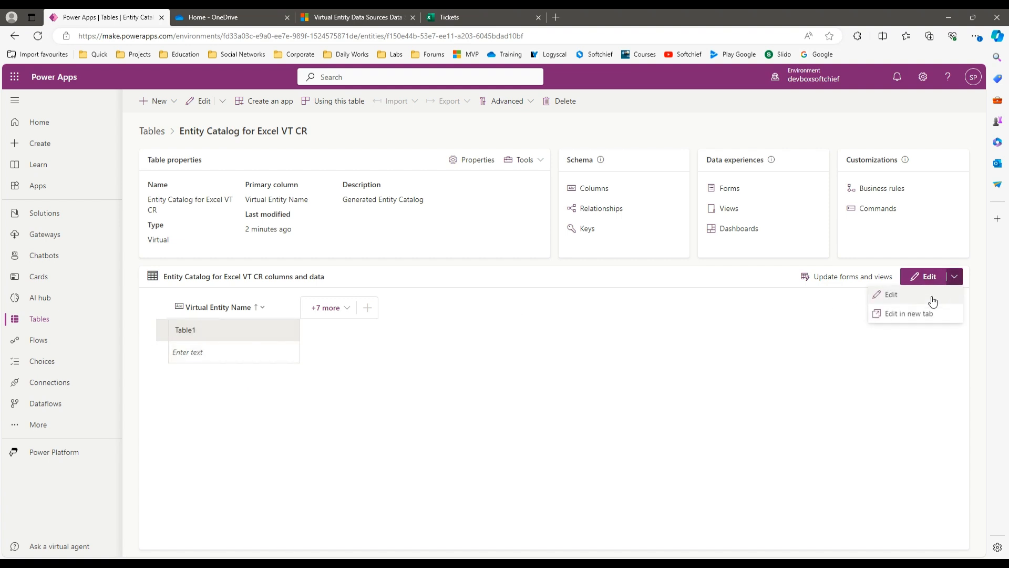
click(895, 314)
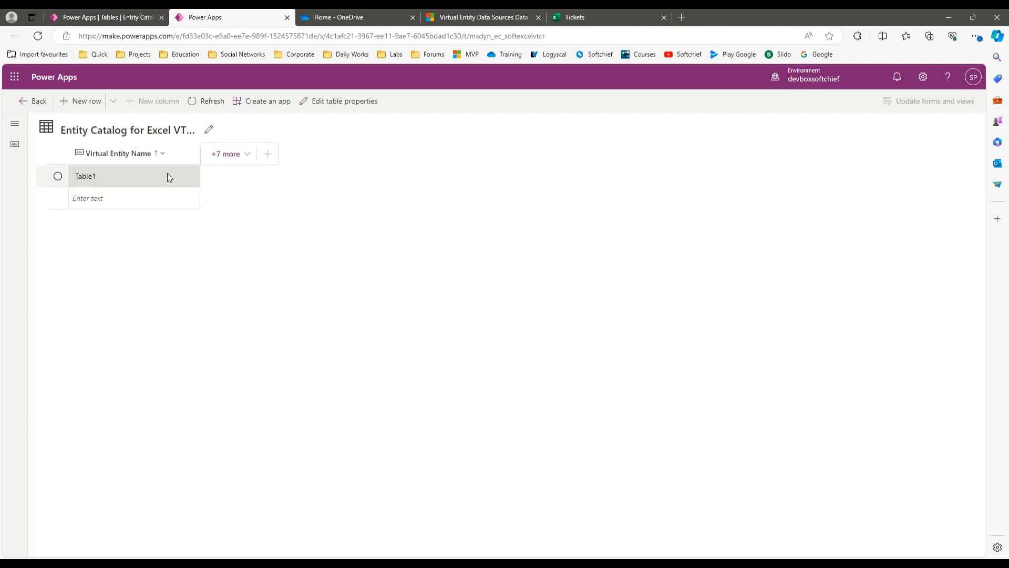
click(133, 182)
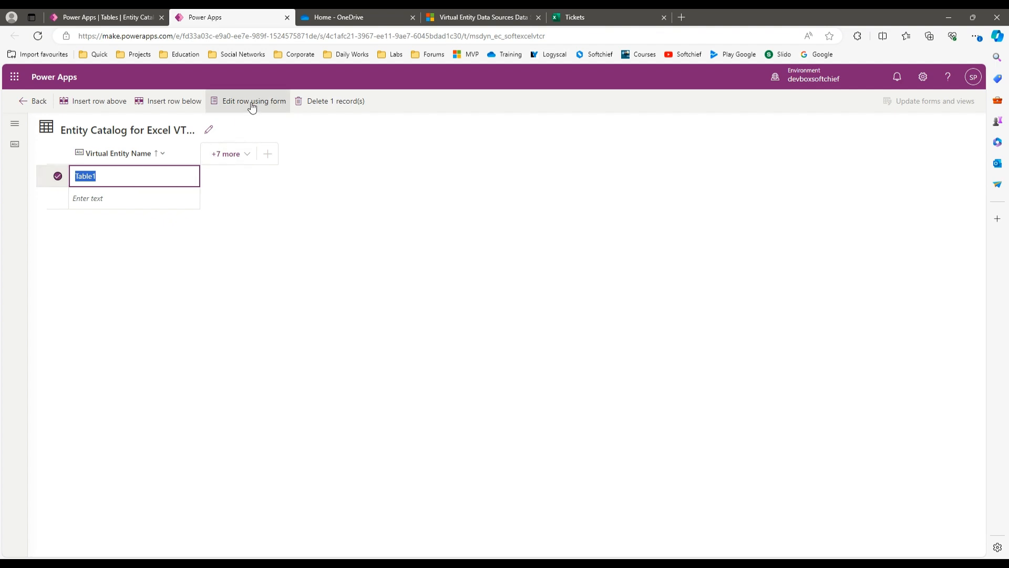
click(252, 104)
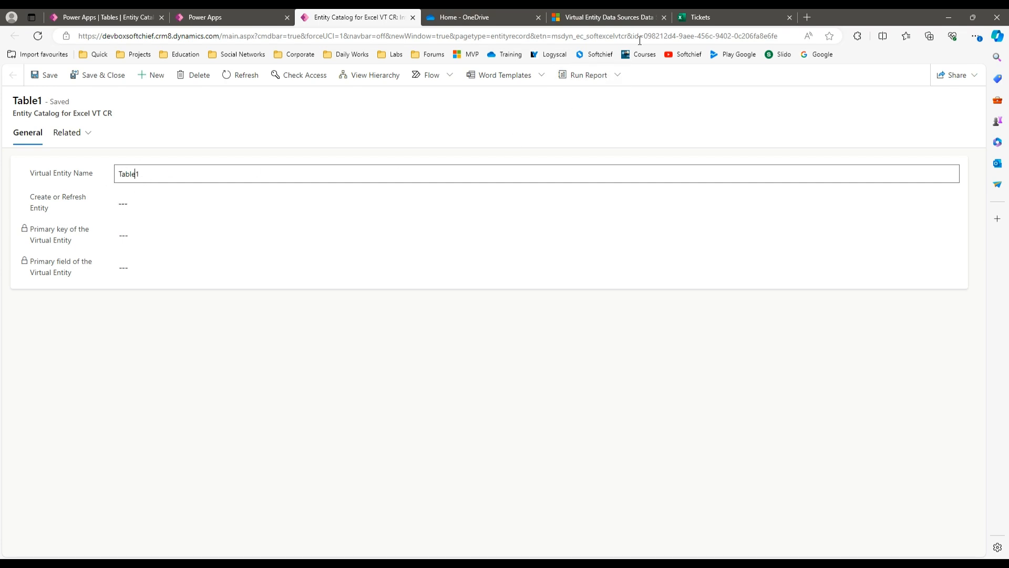
Step: Switch to the Tickets workbook and check the name of the table holding the ticket data
click(731, 12)
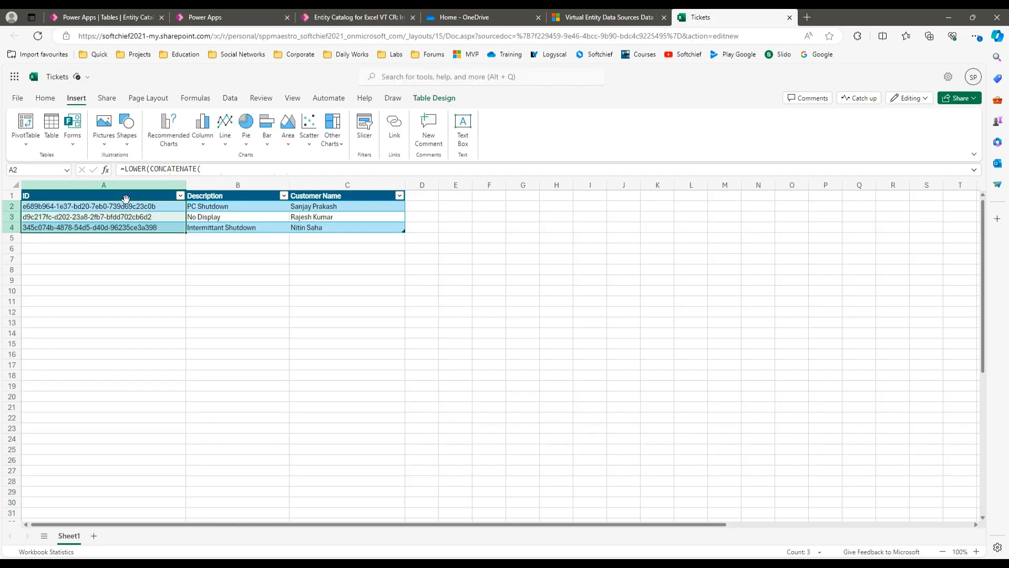
click(61, 197)
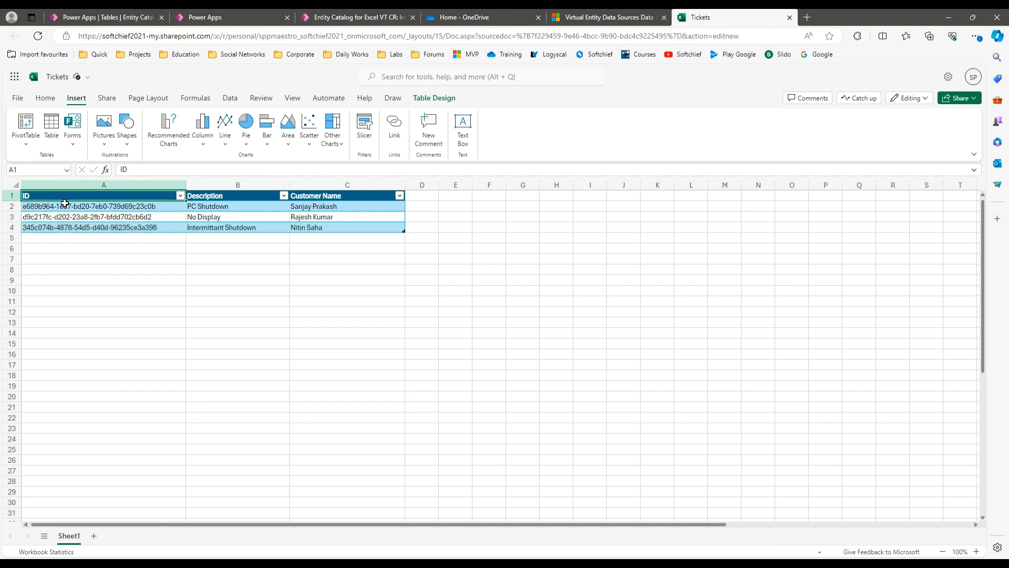
key(ctrl+a)
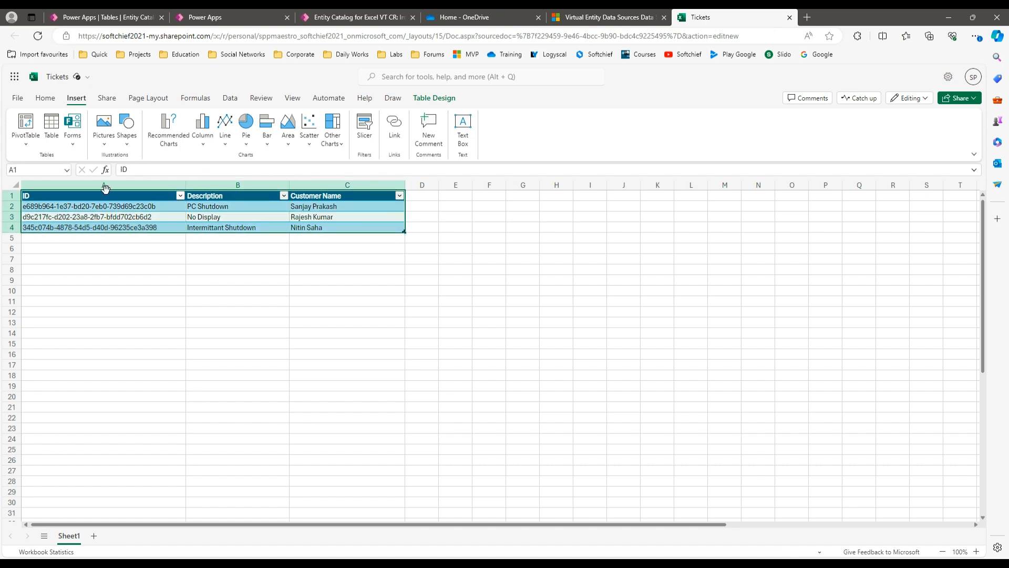
click(64, 170)
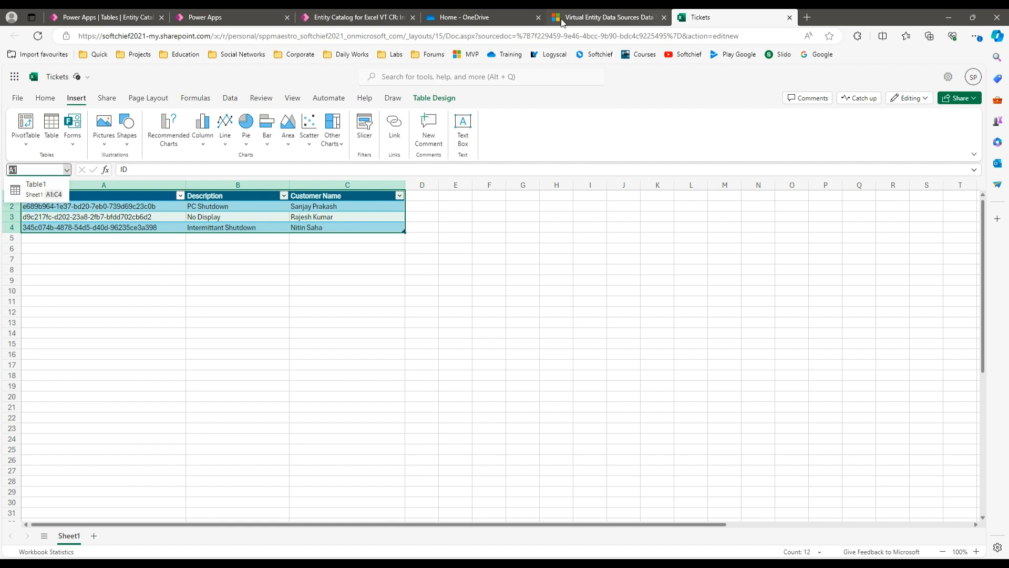
Step: Back in the Table1 catalog form, set Create or Refresh Entity to Yes and the virtual entity's primary key to ID
click(355, 17)
click(142, 174)
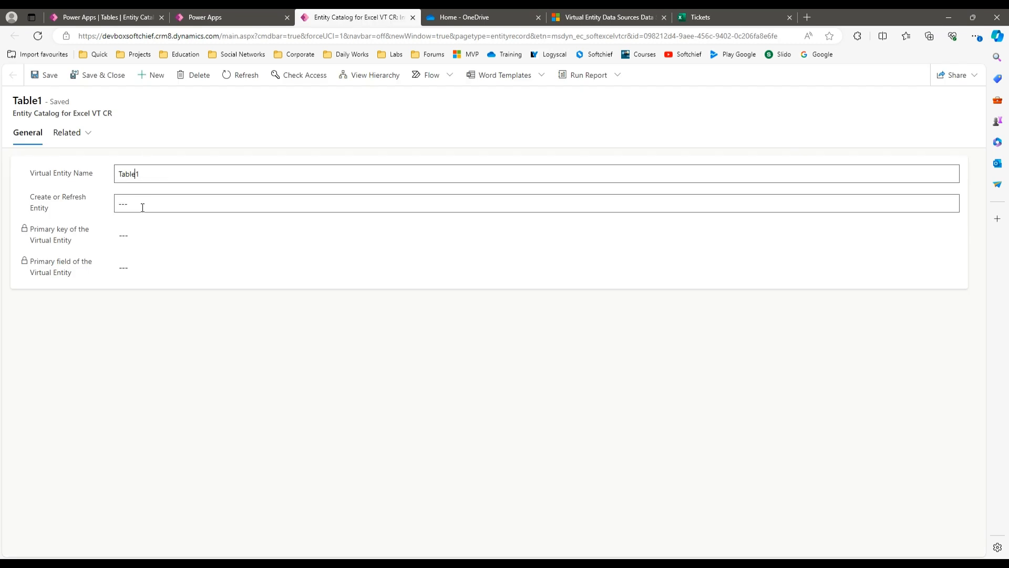
click(133, 207)
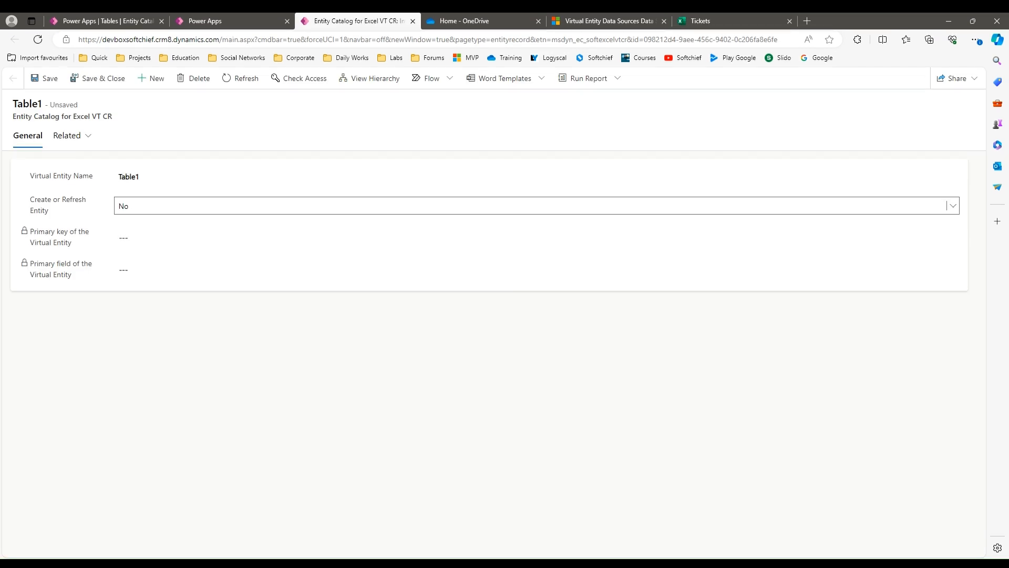
click(132, 238)
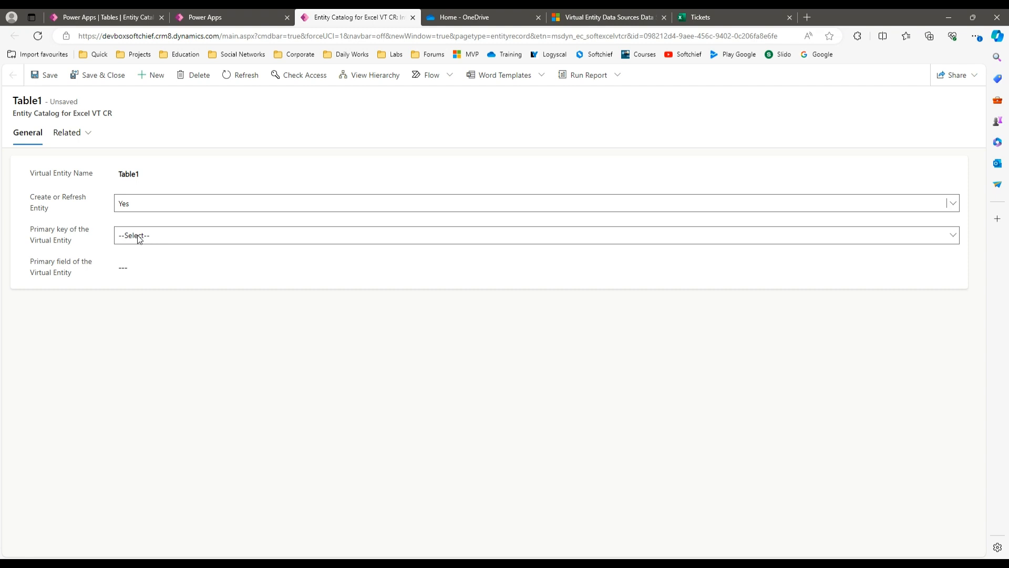
click(139, 238)
click(148, 263)
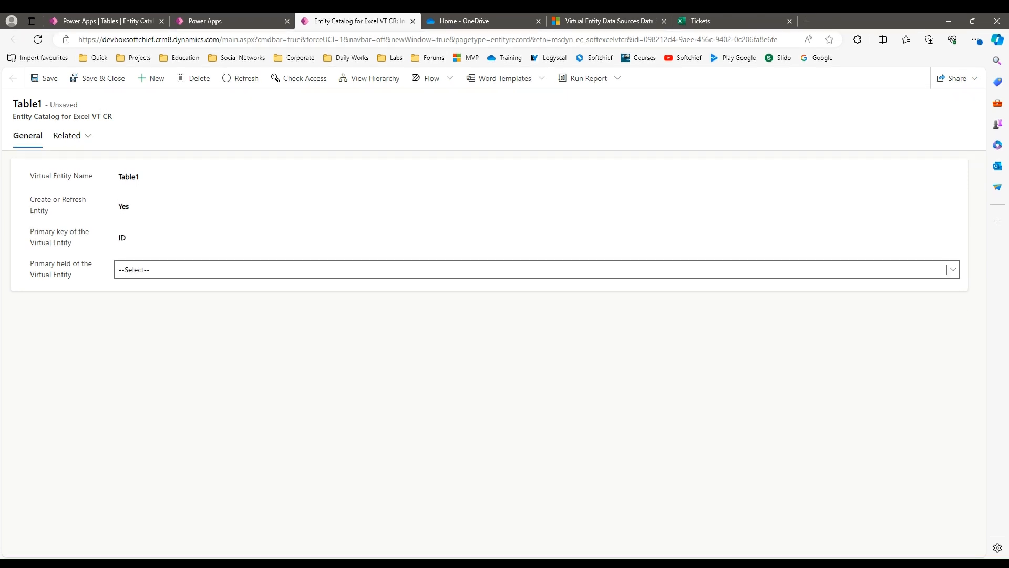
Step: Set the virtual entity's primary field to Description, save and close the catalog record, and finish the row edit in the data grid
click(190, 283)
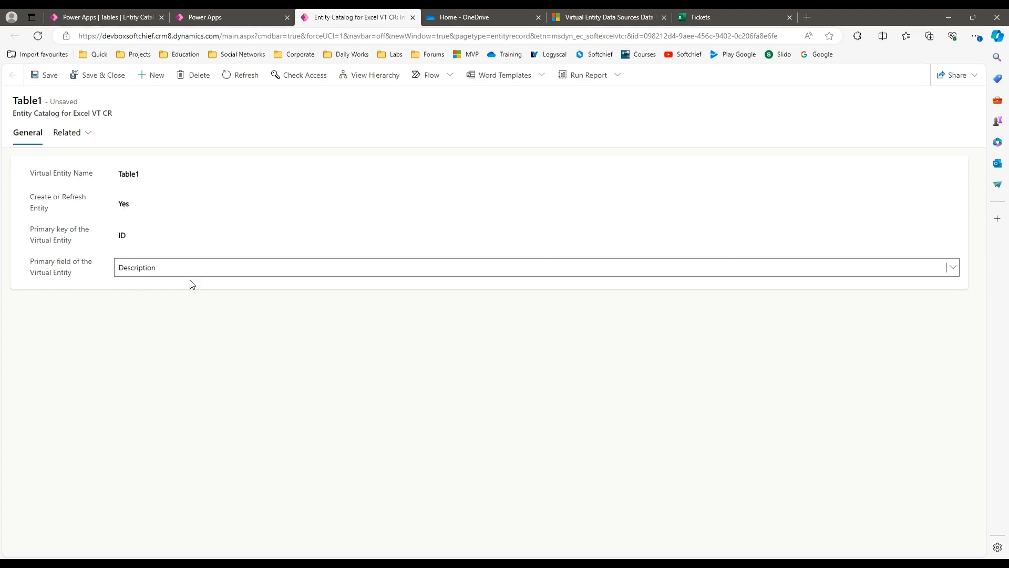
click(108, 84)
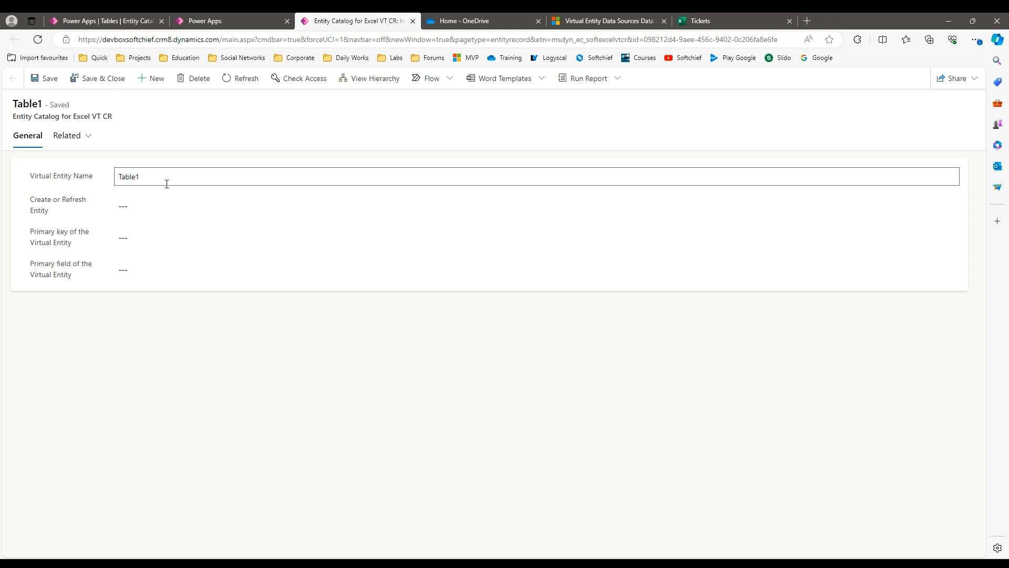
key(ctrl+w)
click(225, 19)
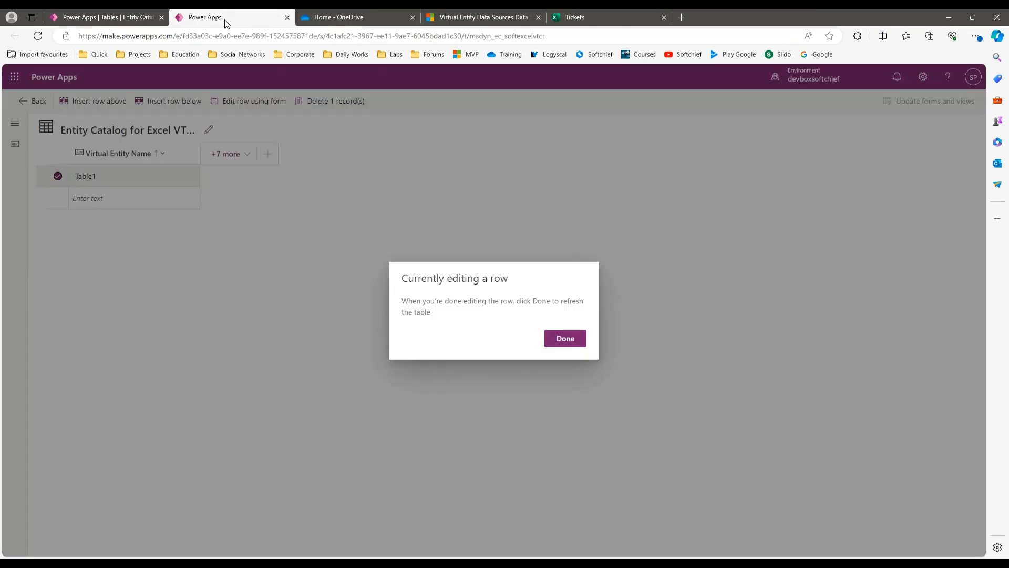
click(566, 347)
Step: Back in the Power Apps tables list, show all tables and filter them to names containing Table1
click(111, 18)
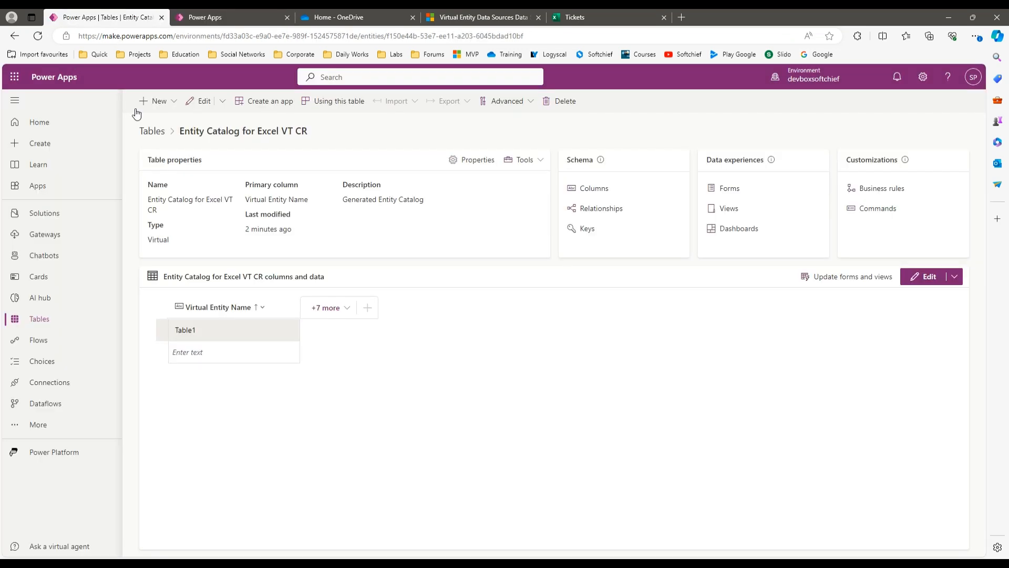
click(64, 323)
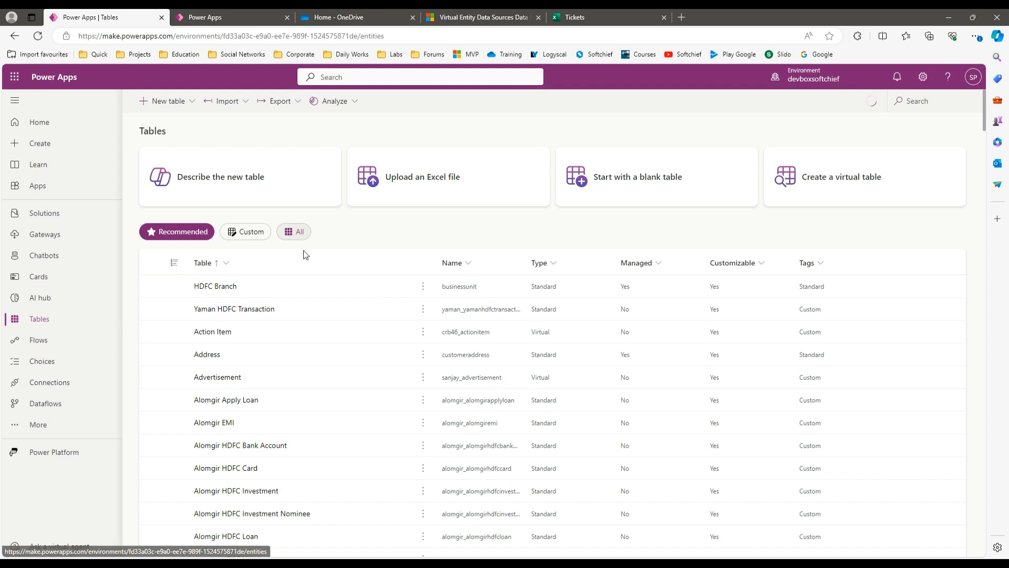
click(294, 231)
click(226, 264)
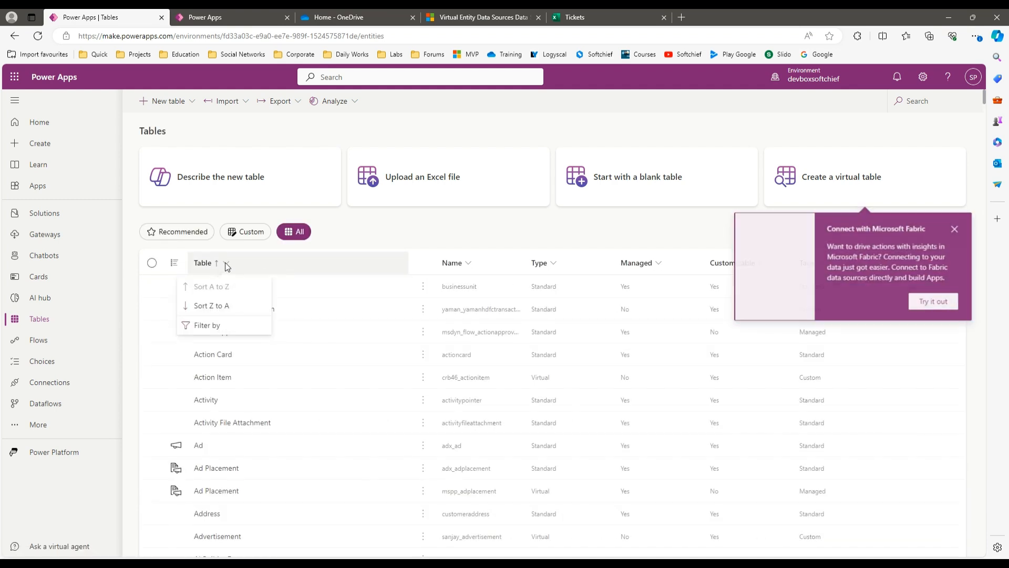
click(227, 334)
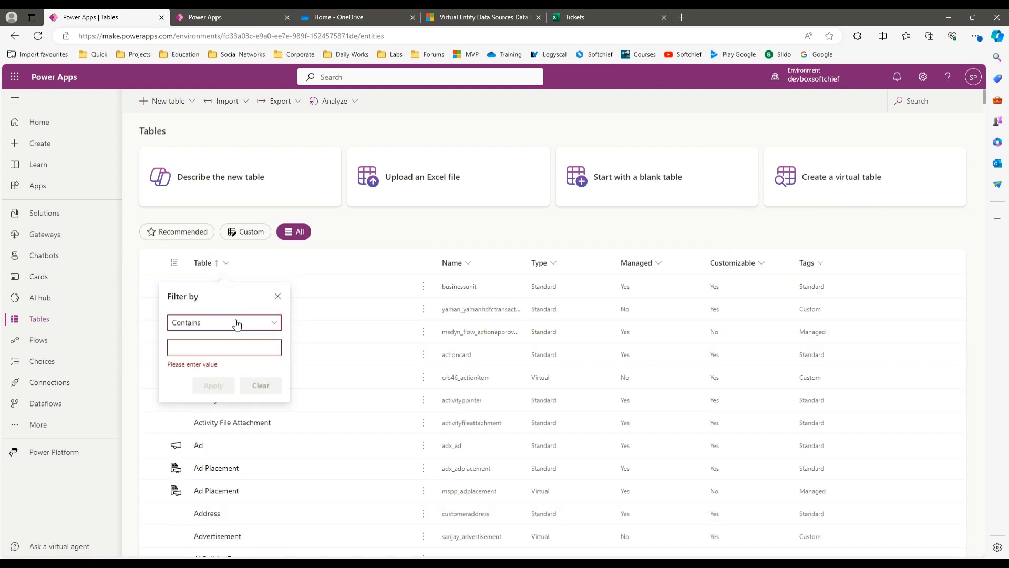
text(Table)
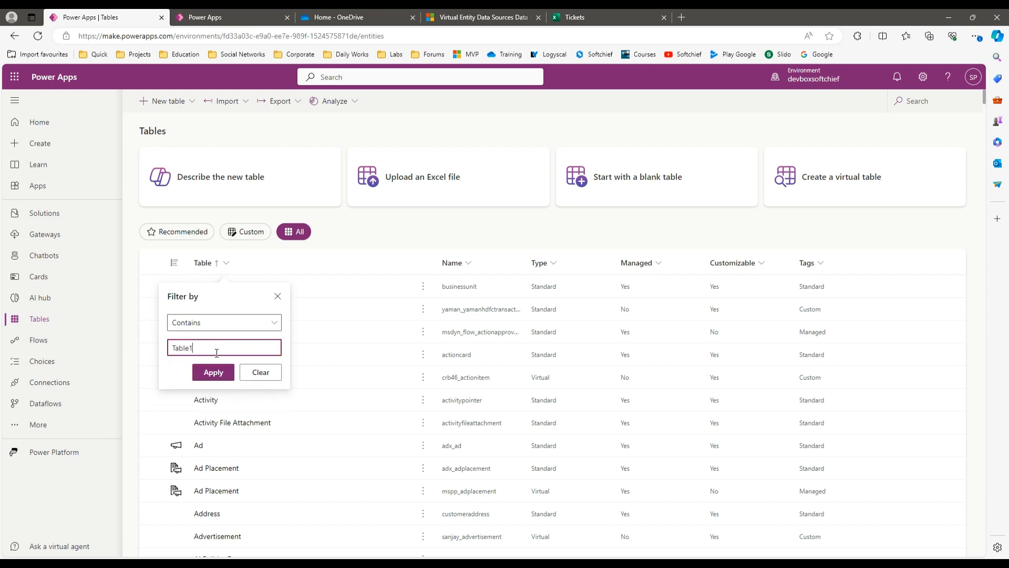
text(1)
click(214, 372)
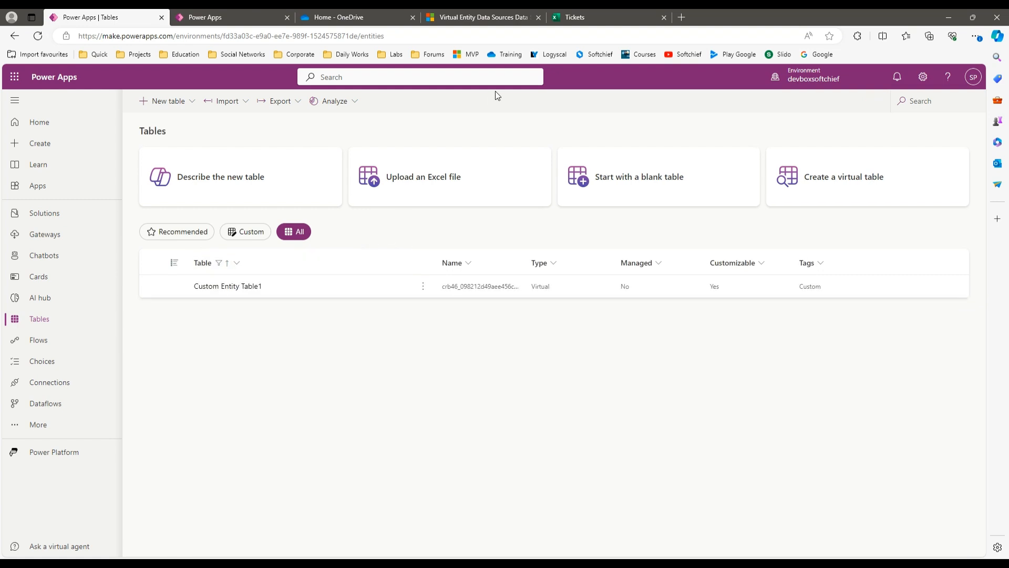
Step: Compare the source table in the Tickets workbook with the Custom Entity Table1 table's data, and check which apps use that table
click(593, 23)
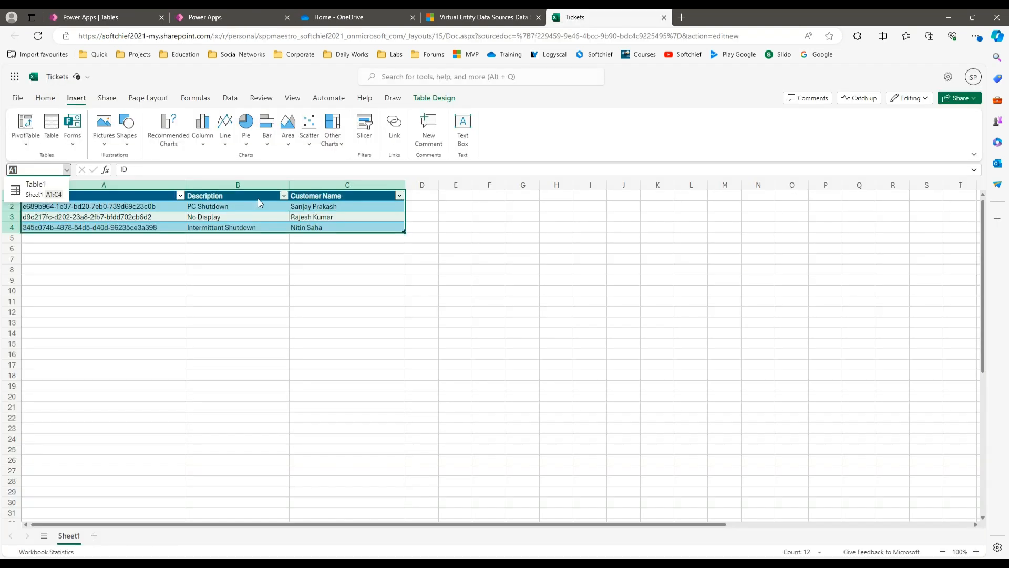
click(108, 23)
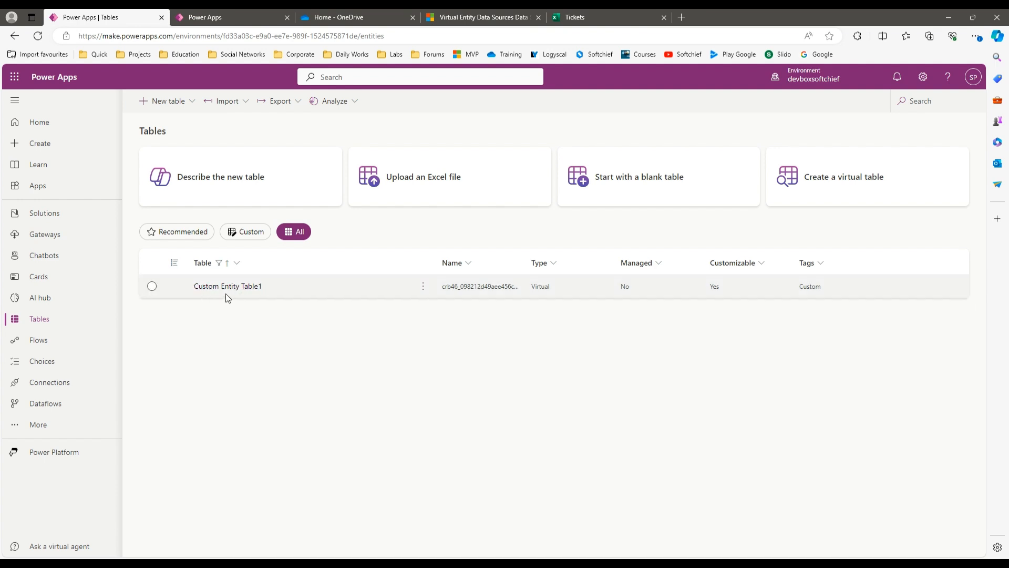
click(253, 288)
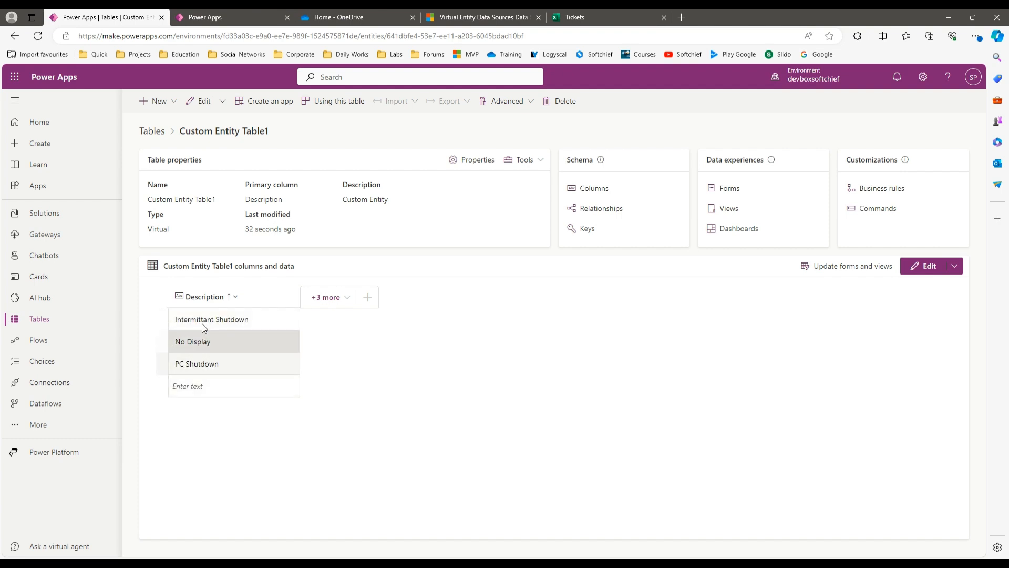
click(337, 105)
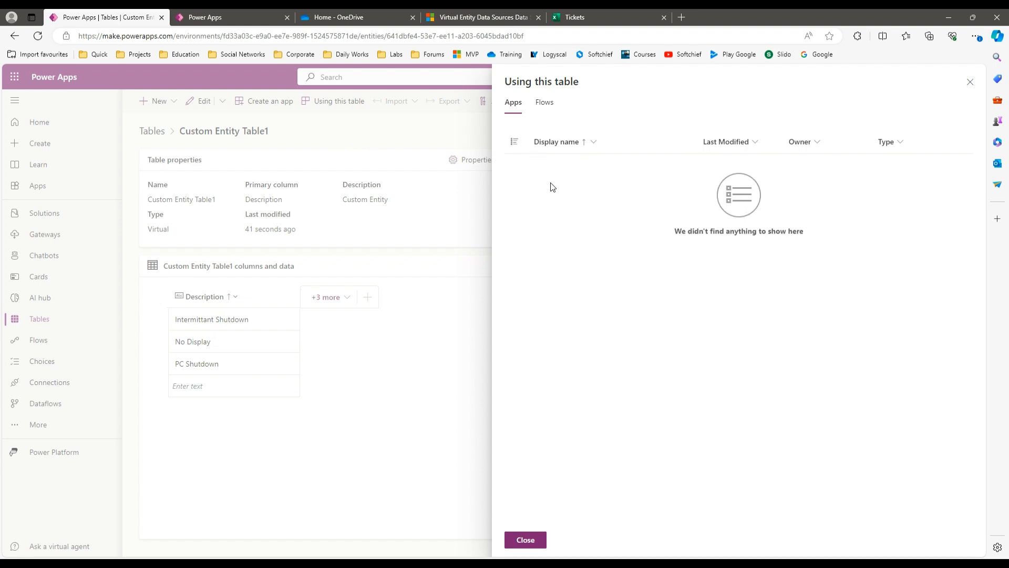
click(970, 83)
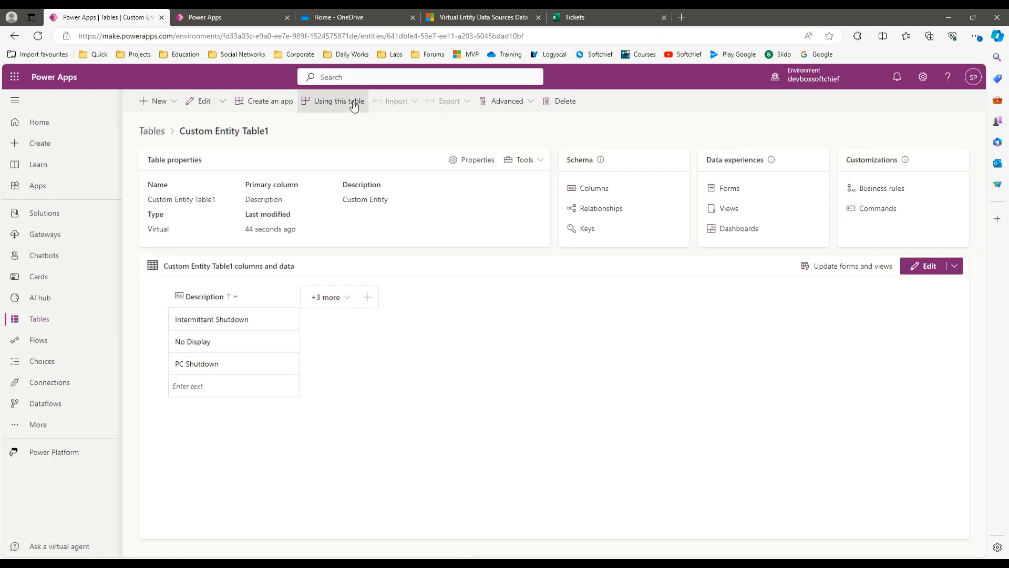
Step: Create a model-driven app named Excel Tickets from the Custom Entity Table1 table and publish it with the generated description
click(270, 103)
click(538, 217)
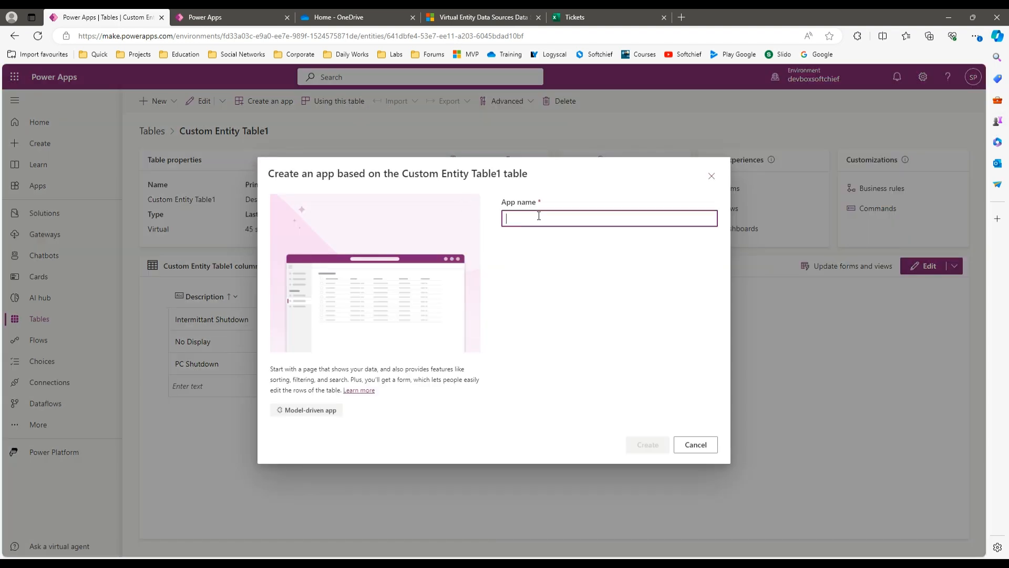
text(E#xcel Tickets)
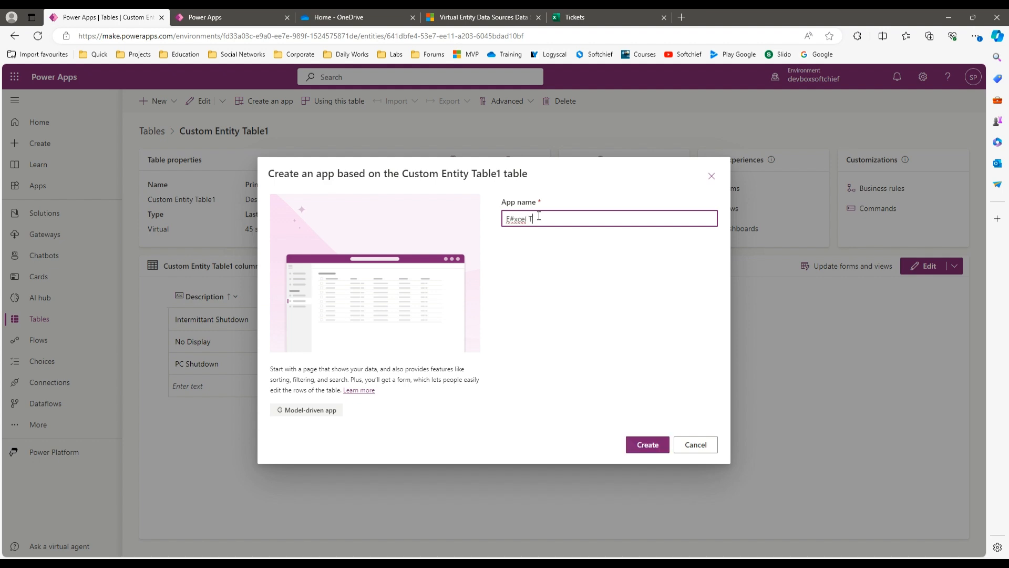
right_click(519, 225)
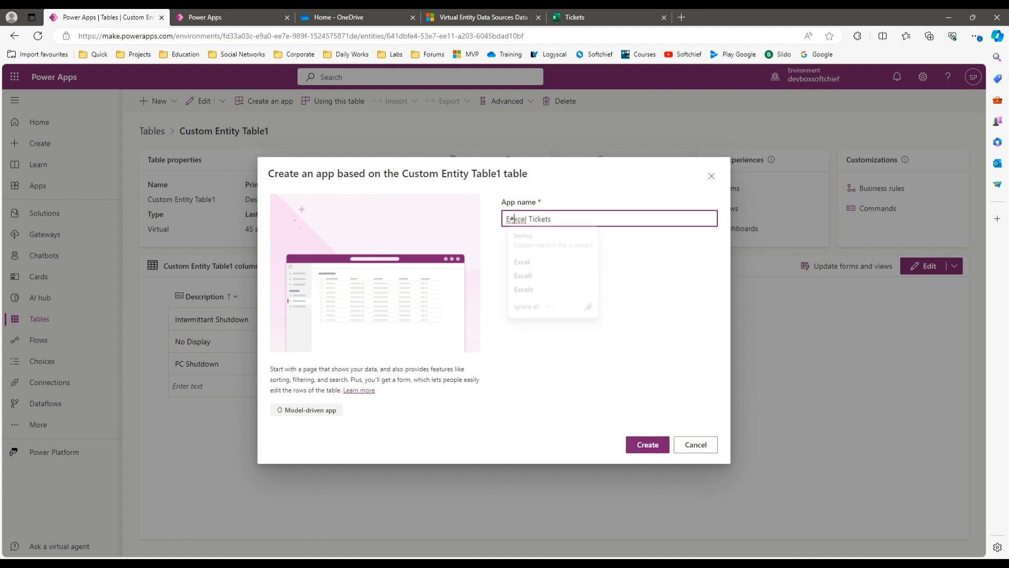
click(528, 243)
click(652, 443)
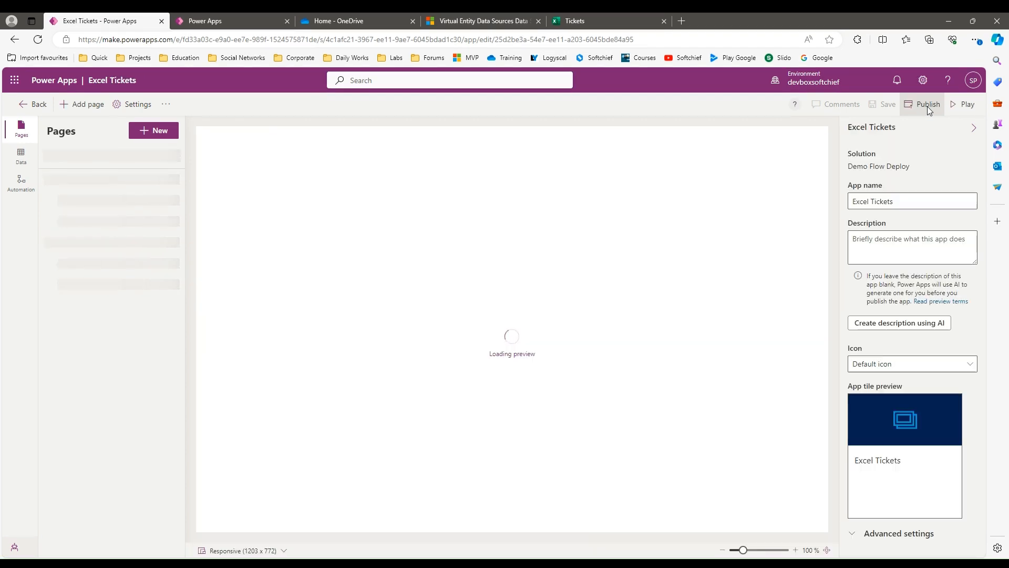
click(928, 105)
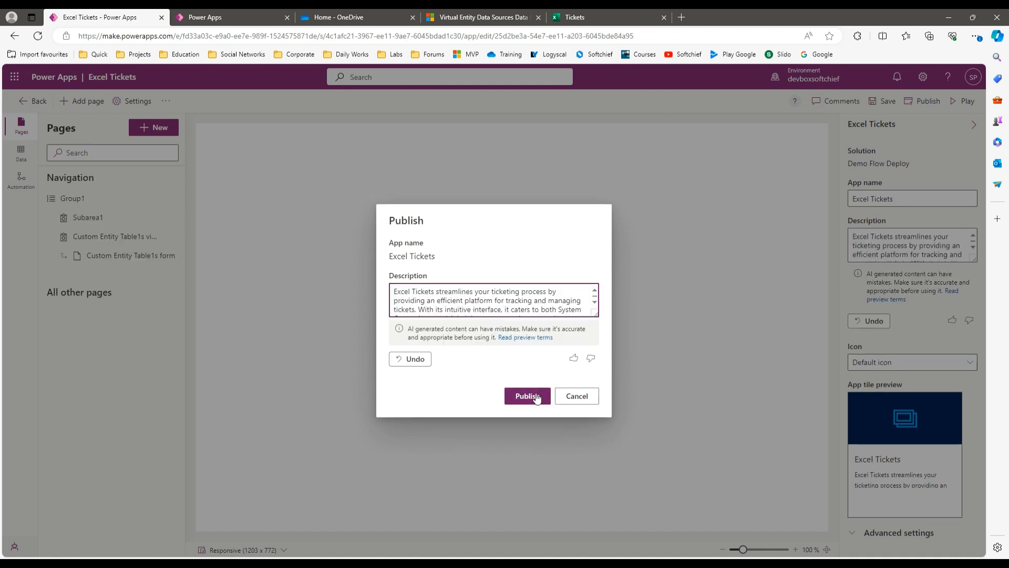
click(538, 397)
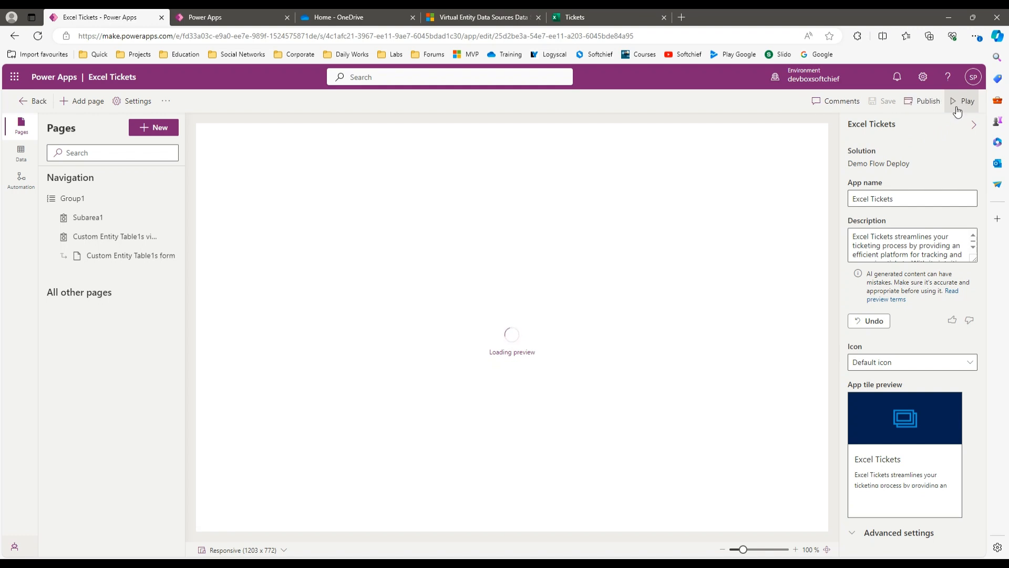
Step: Change the title of the Custom Entity Table1s page in the app's navigation to Tickets
click(140, 239)
click(927, 152)
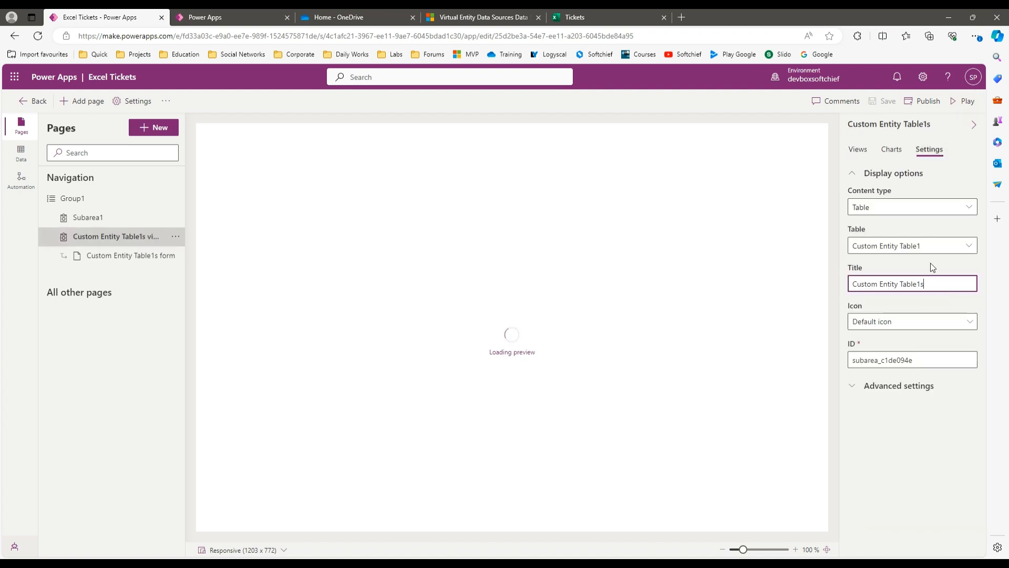
drag(940, 282, 818, 284)
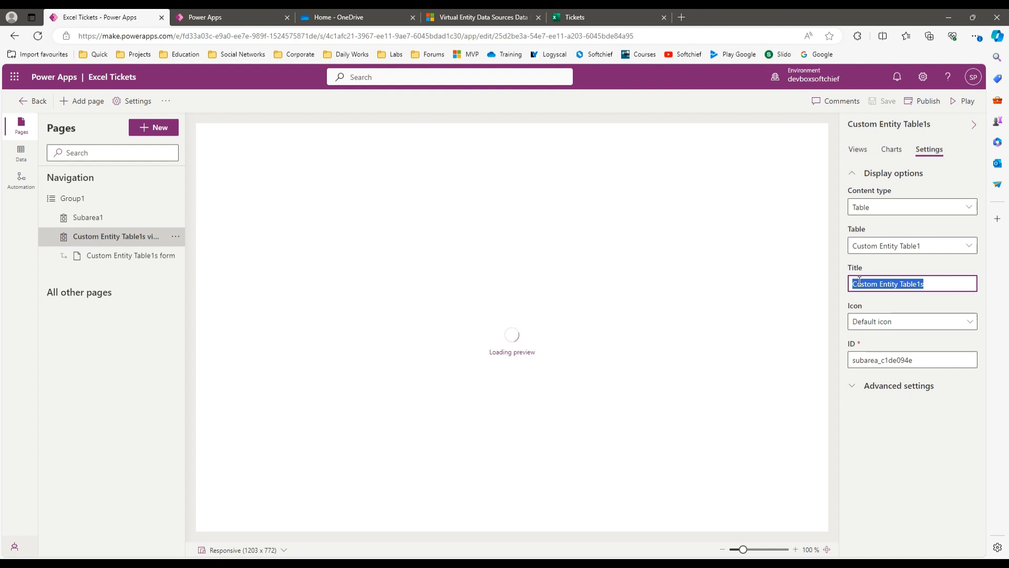
text(Tickets)
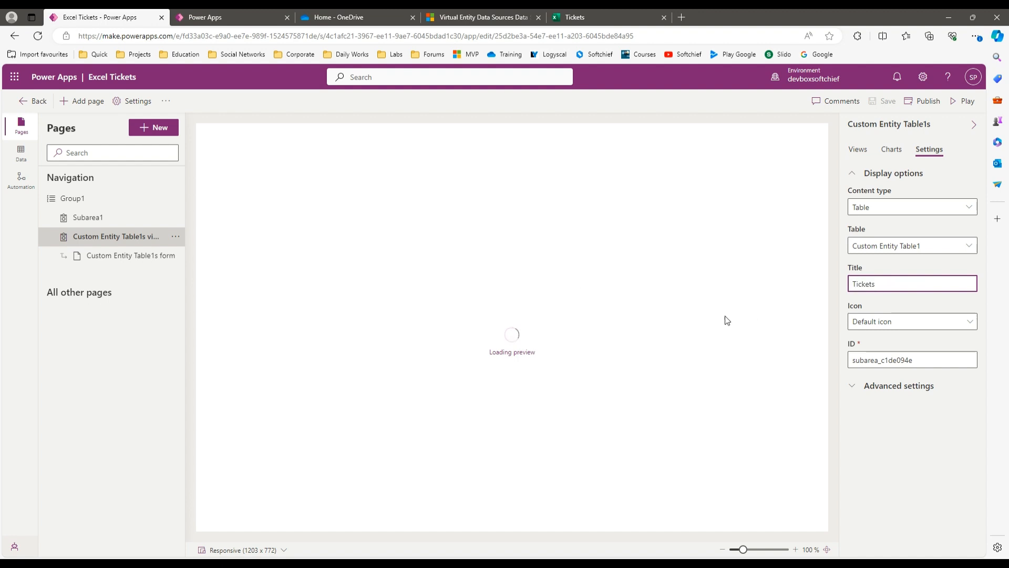
Step: Rename Subarea1 in the app's navigation to All Tickets
click(100, 223)
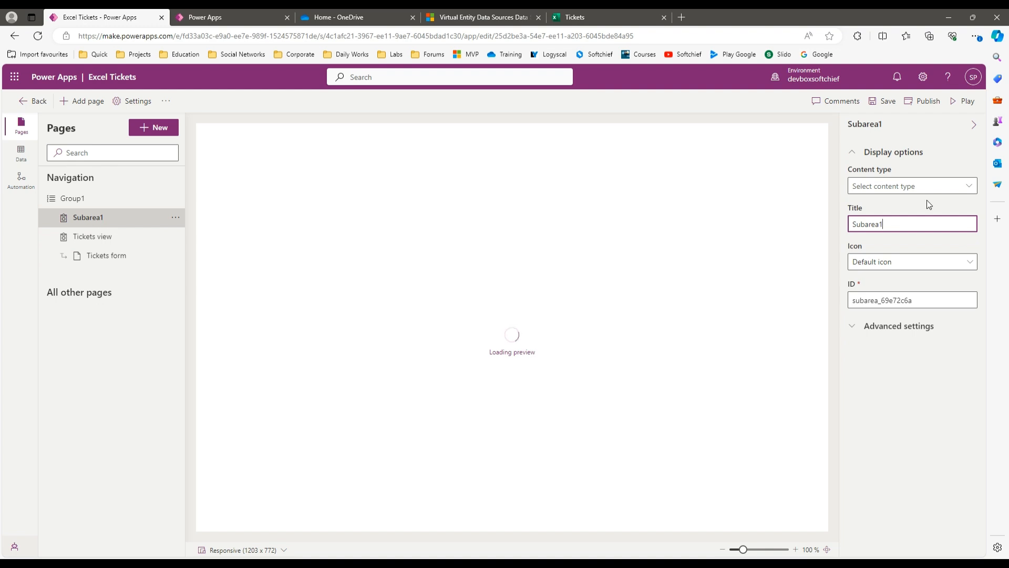
double_click(875, 224)
text(All Tick)
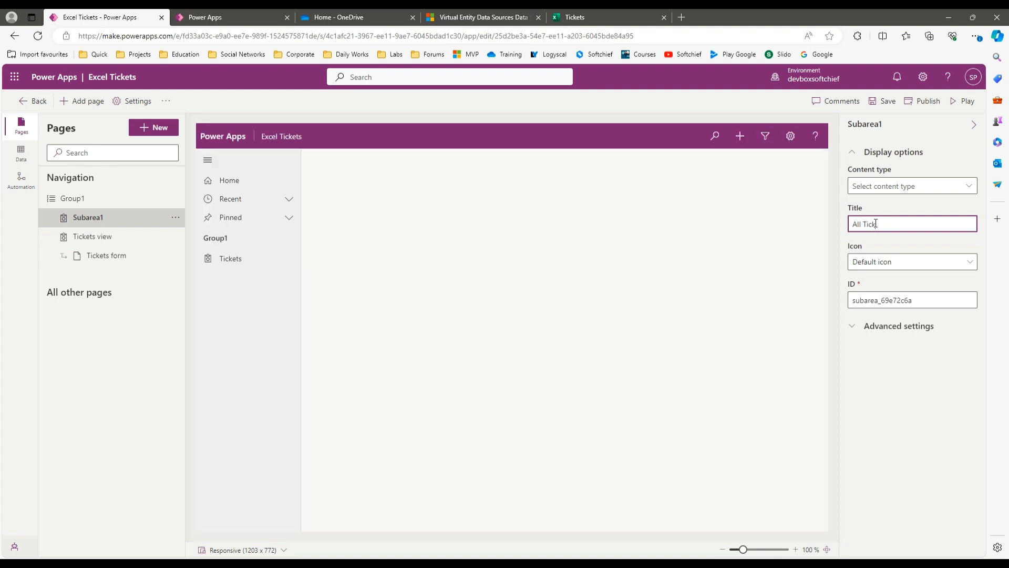
text(ets)
Step: Rename the navigation group Group1 to Cate
click(73, 198)
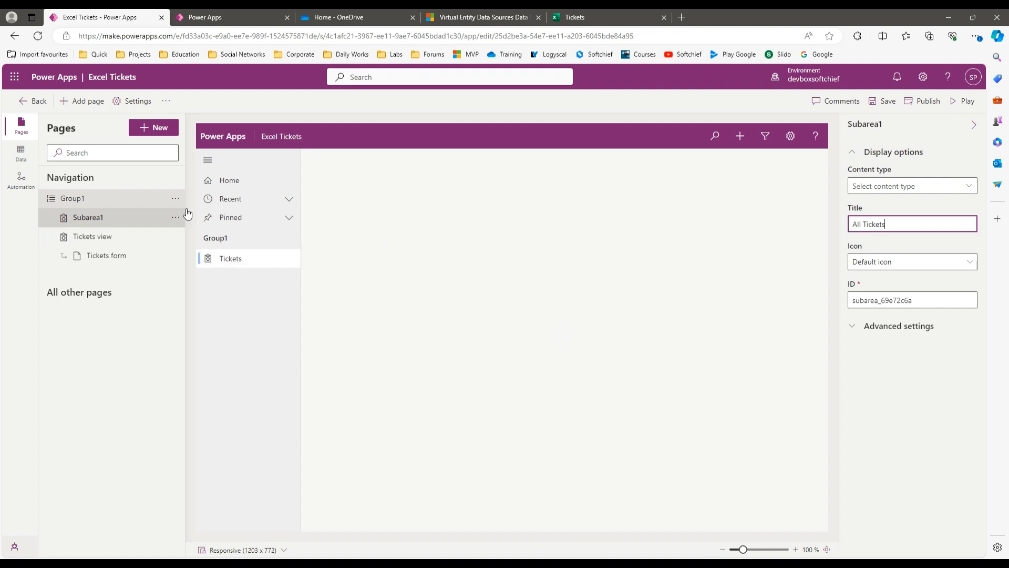
double_click(868, 186)
text(Caqrtew)
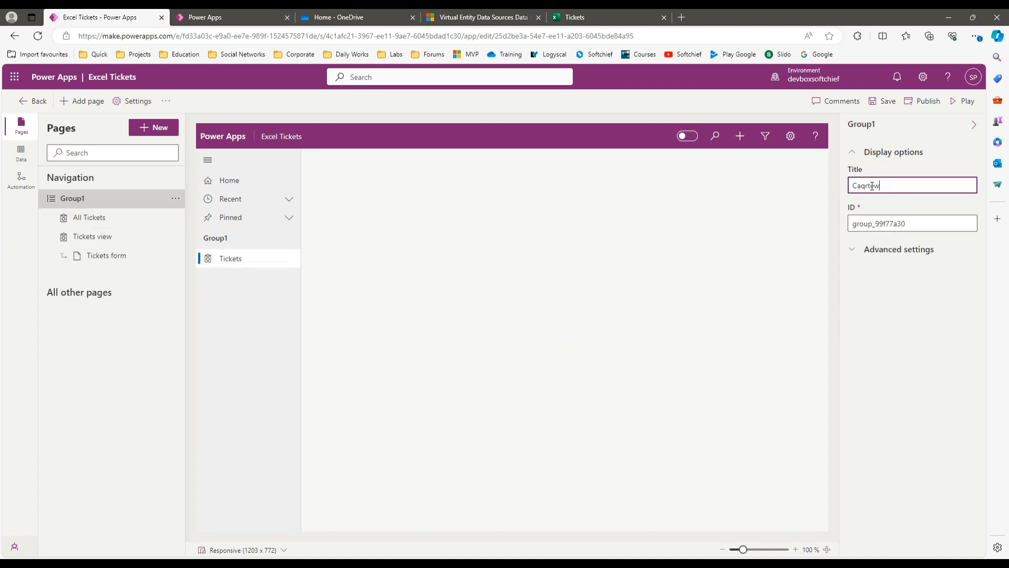
double_click(872, 185)
text(Cate)
Step: Publish the navigation changes and play the Excel Tickets app
click(916, 109)
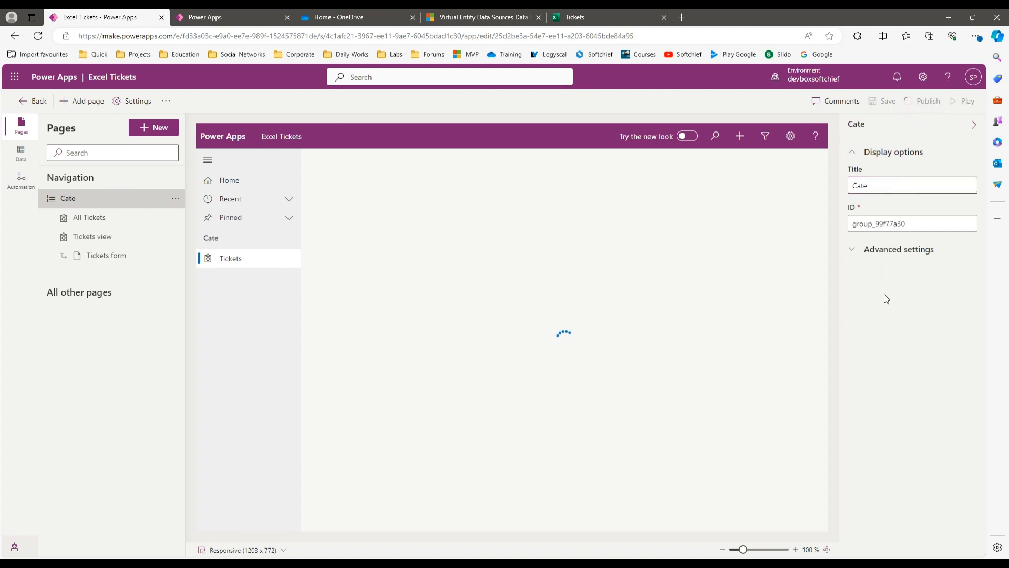
click(951, 101)
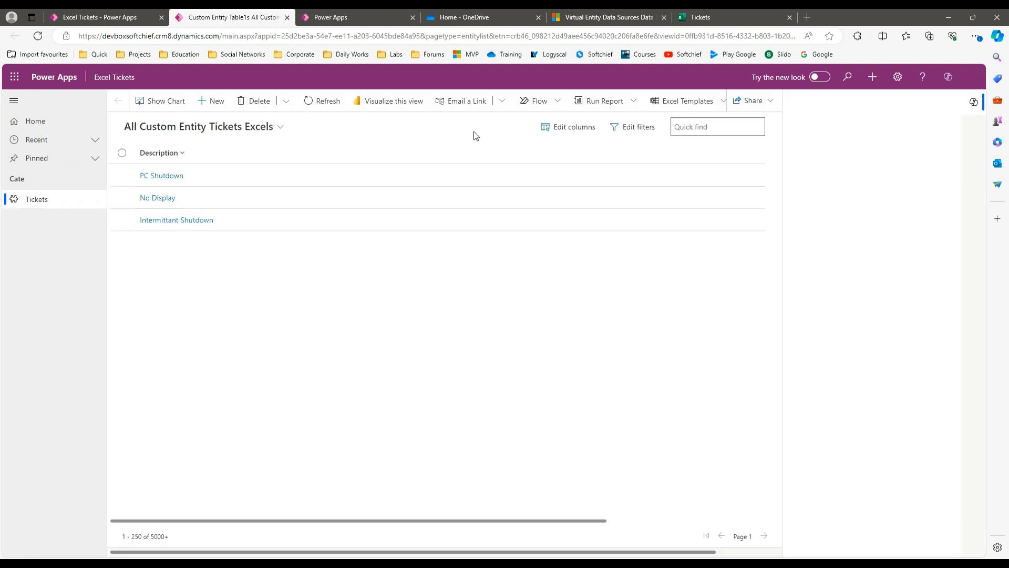
Step: Extend the ID formula from the last ticket row into row 5 of the Tickets workbook
click(716, 18)
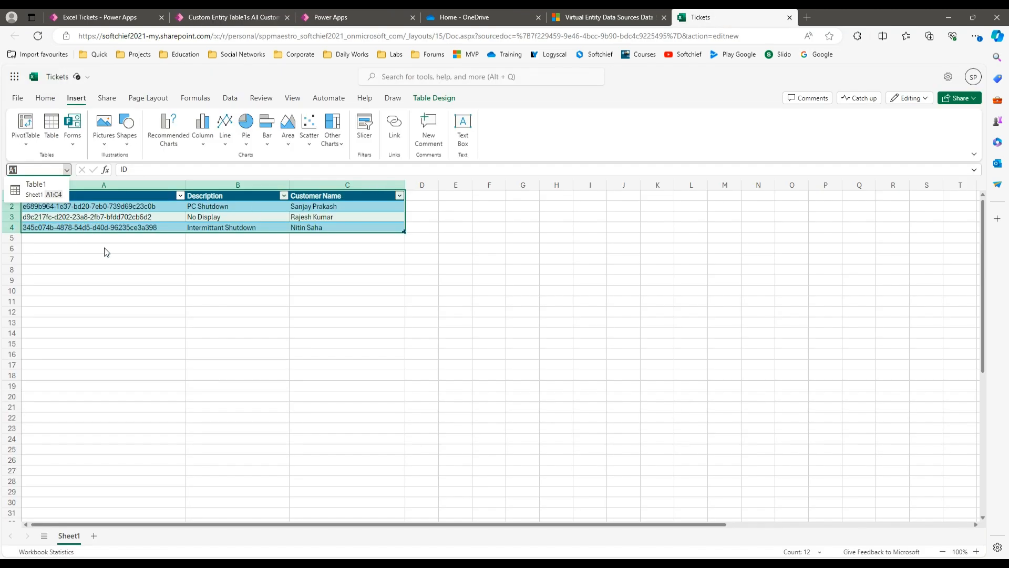
click(157, 229)
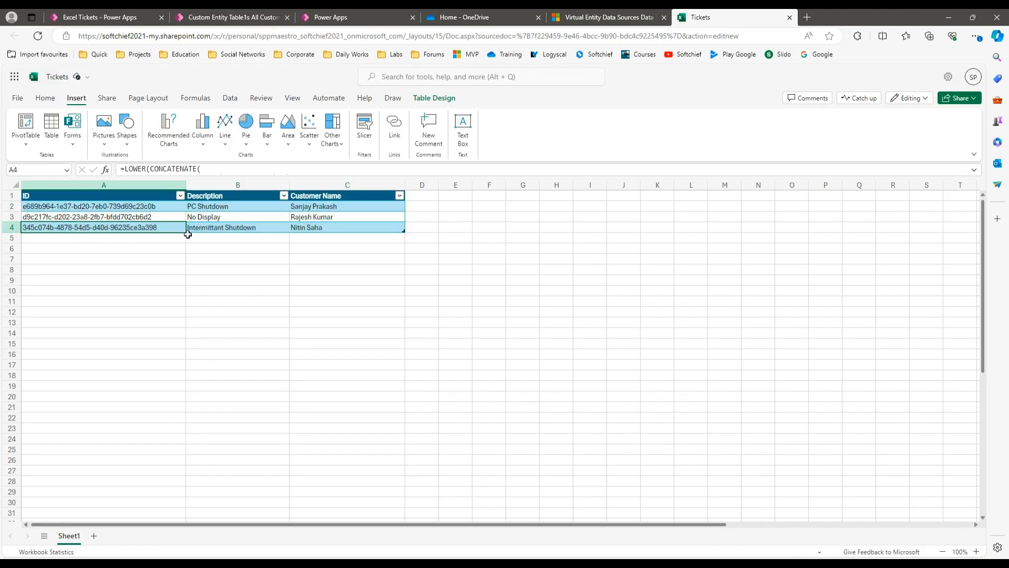
drag(188, 234, 186, 239)
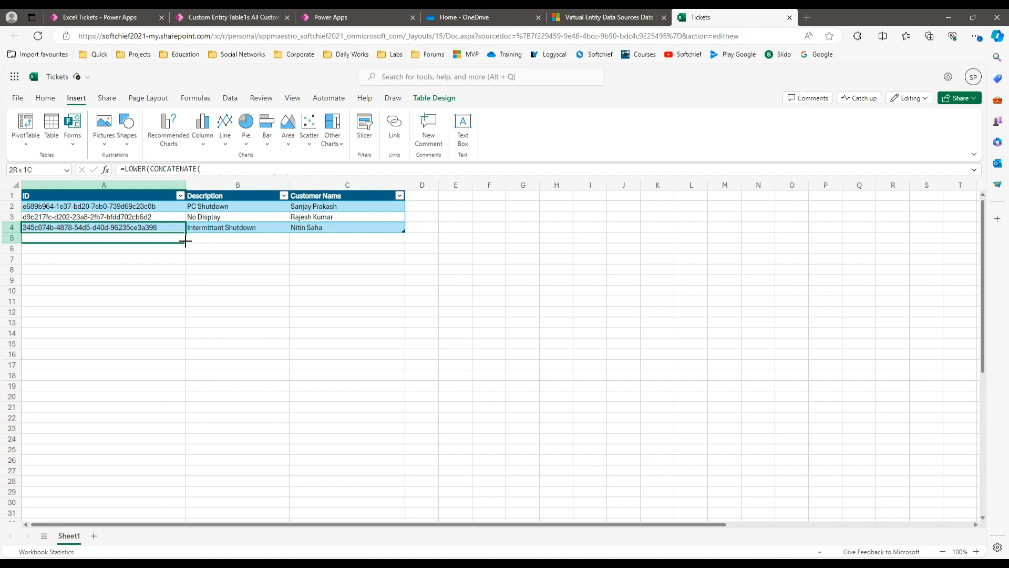
Step: Fill in row 5 of the workbook with the description Query Info and the customer's full name
click(243, 239)
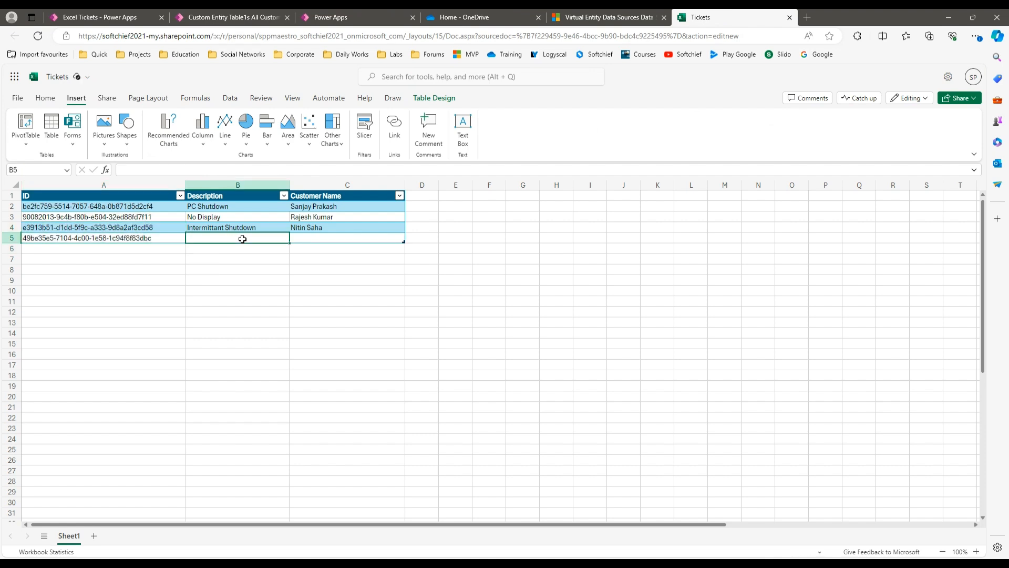
text(Query Info)
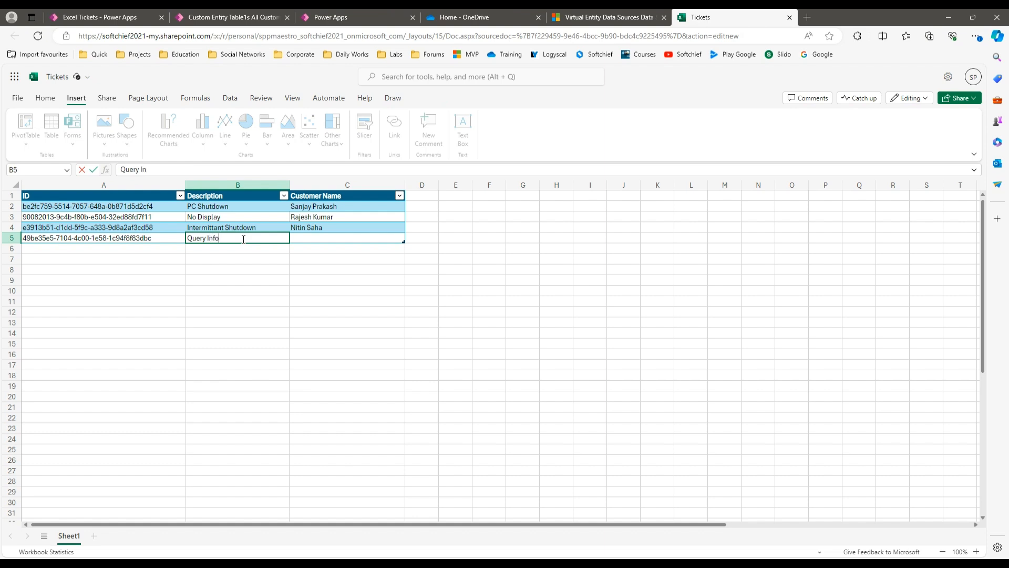
key(Tab)
text(Nit)
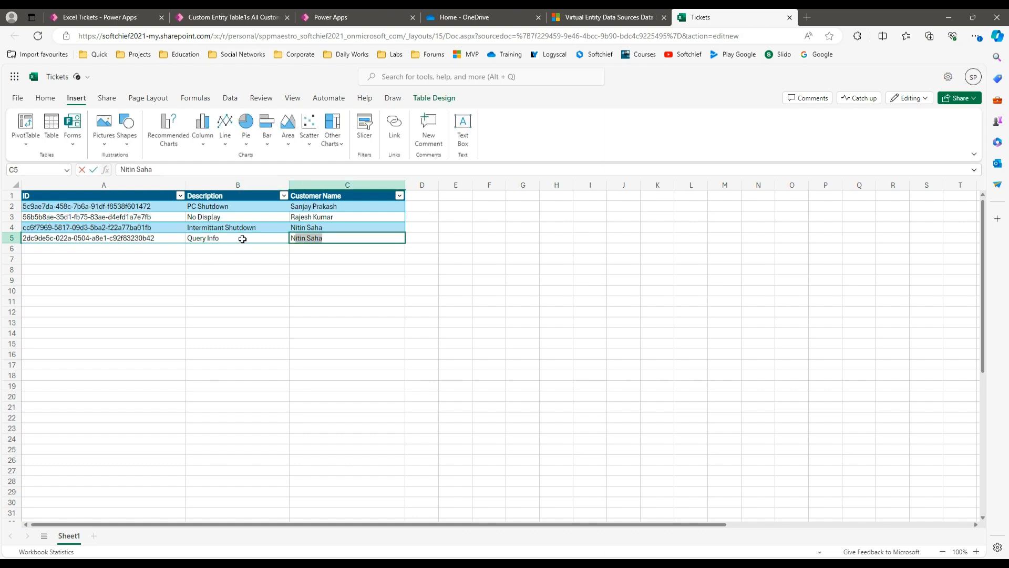
text(in)
key(Return)
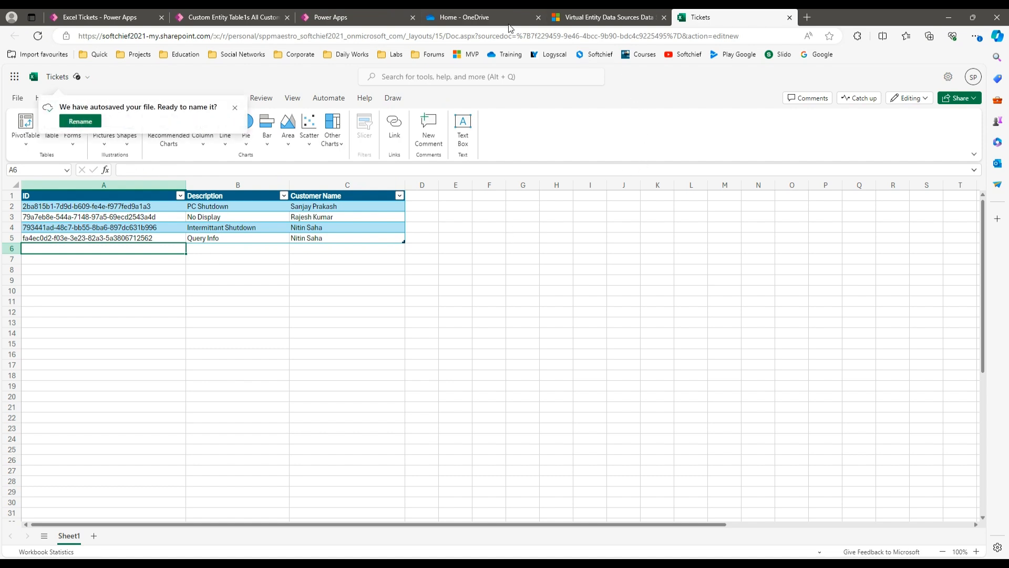
Step: Return to the running Excel Tickets app and reload its ticket list to check for the new workbook row
click(350, 20)
click(240, 17)
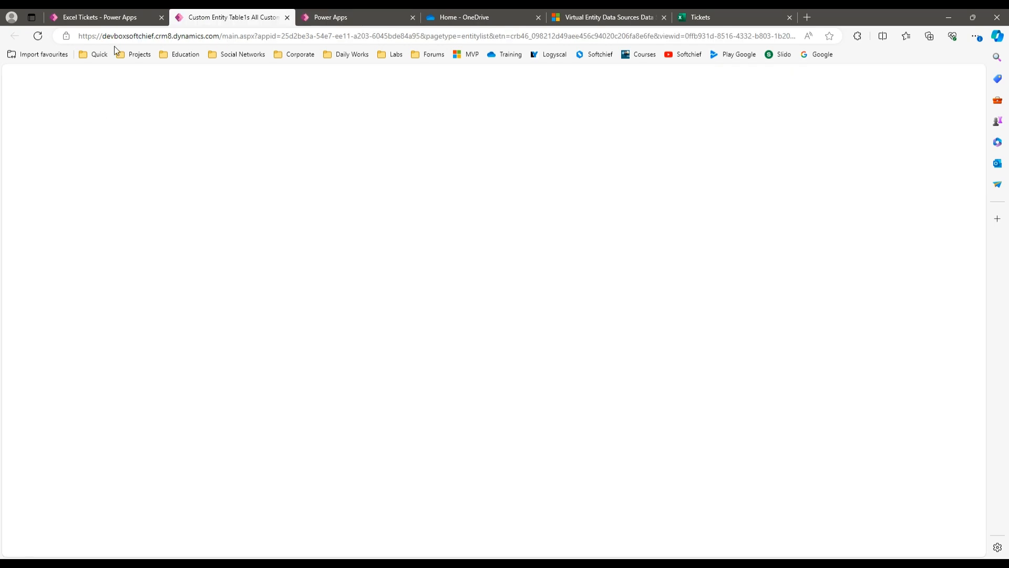
click(113, 18)
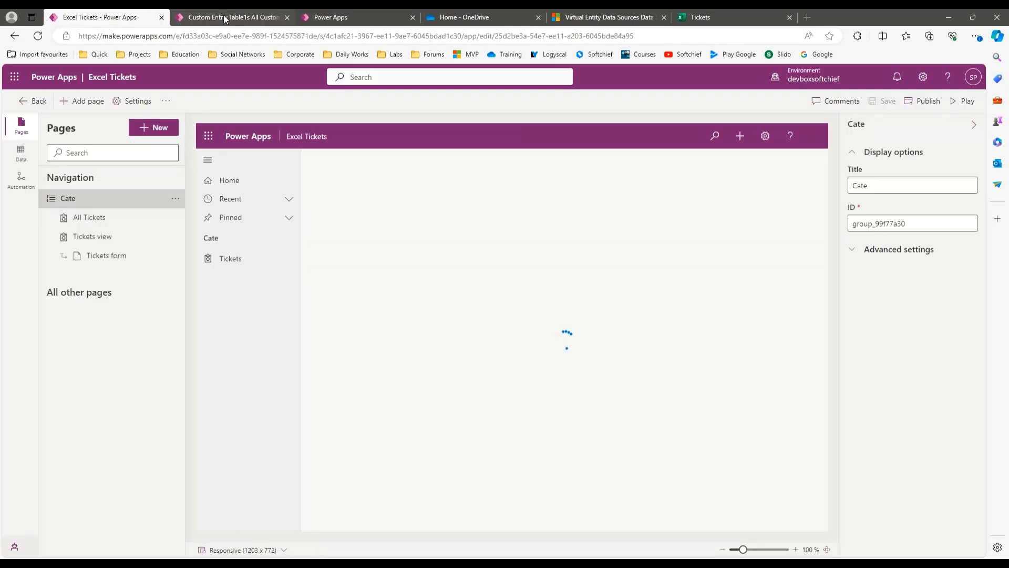
click(225, 19)
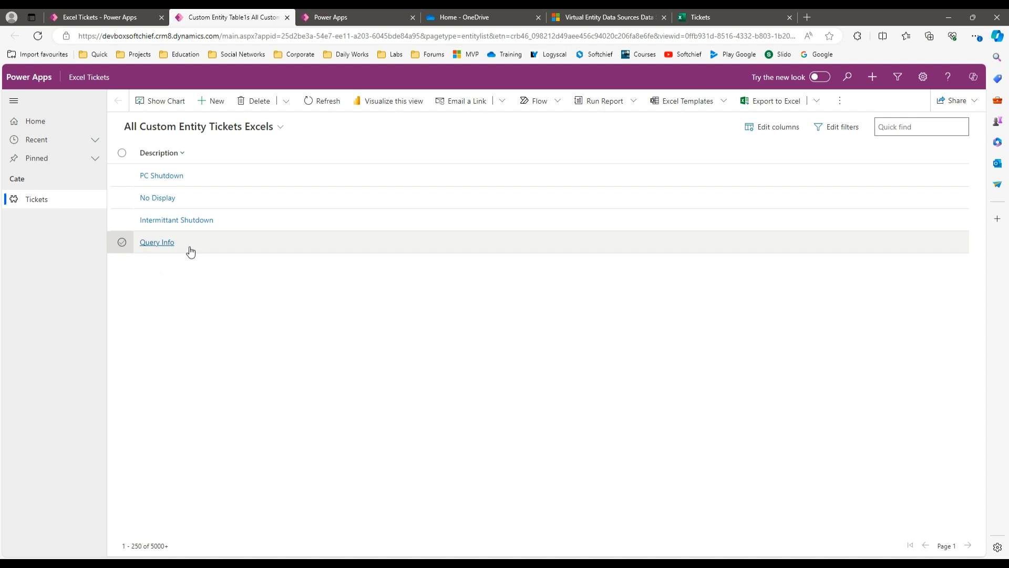
Step: Open the Query Info ticket in the app, change its description to Query Info updated, and save it
click(167, 250)
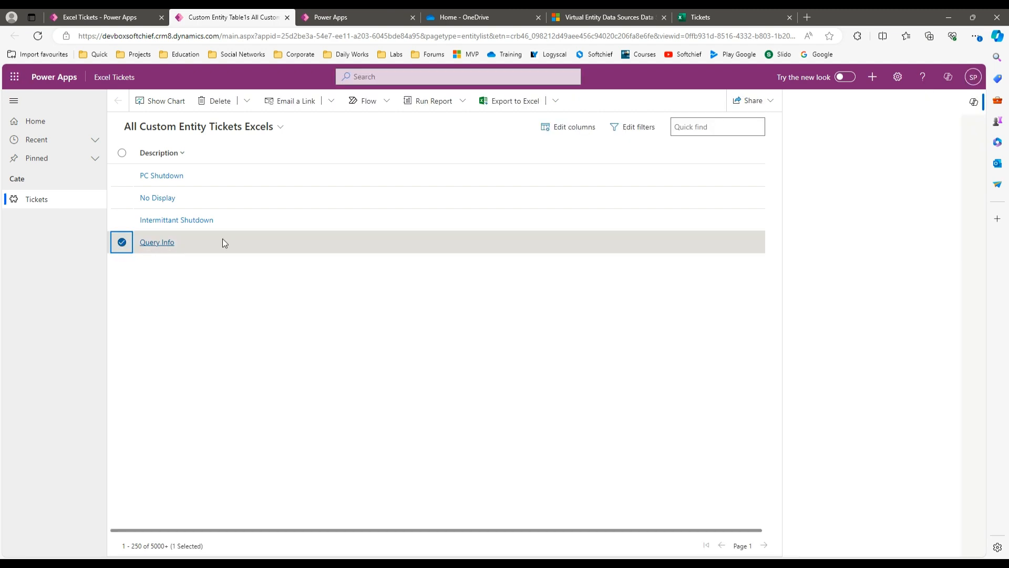
double_click(223, 240)
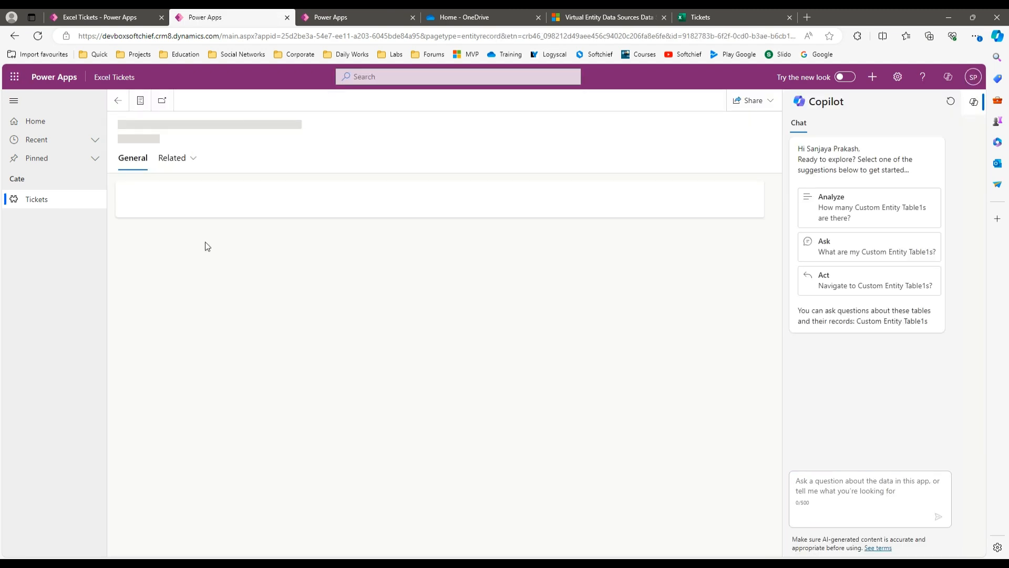
click(266, 199)
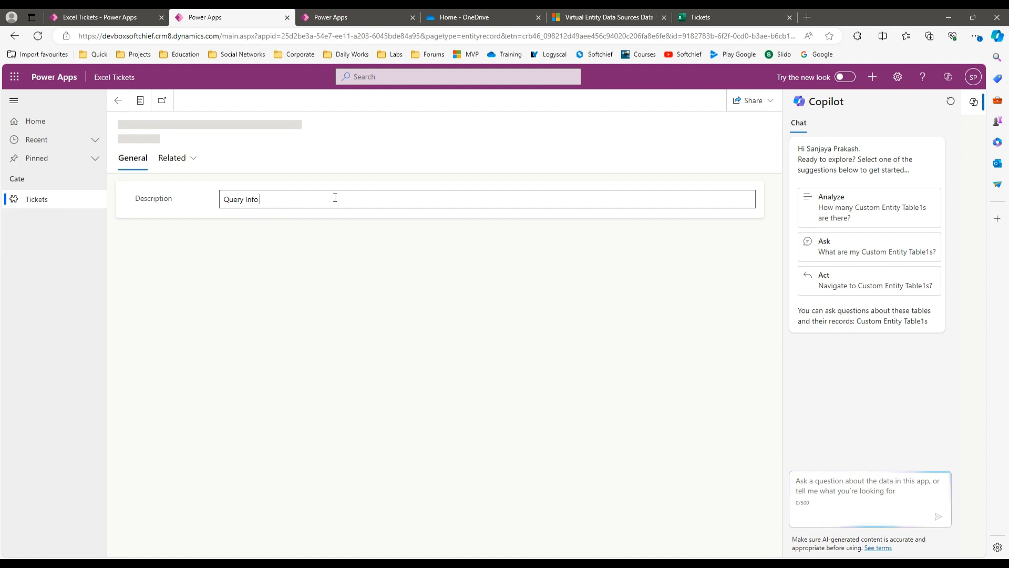
text(updated)
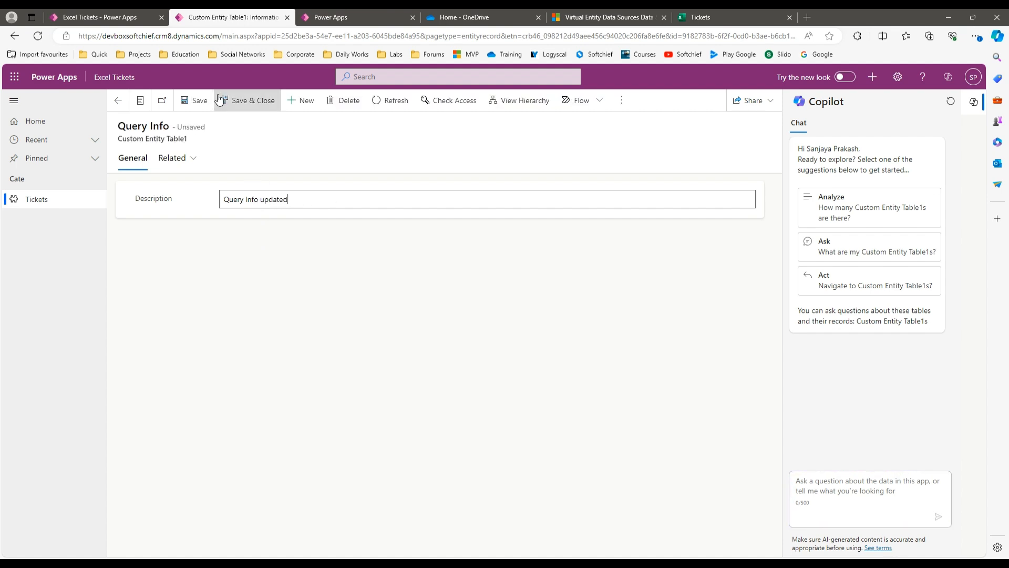
click(199, 100)
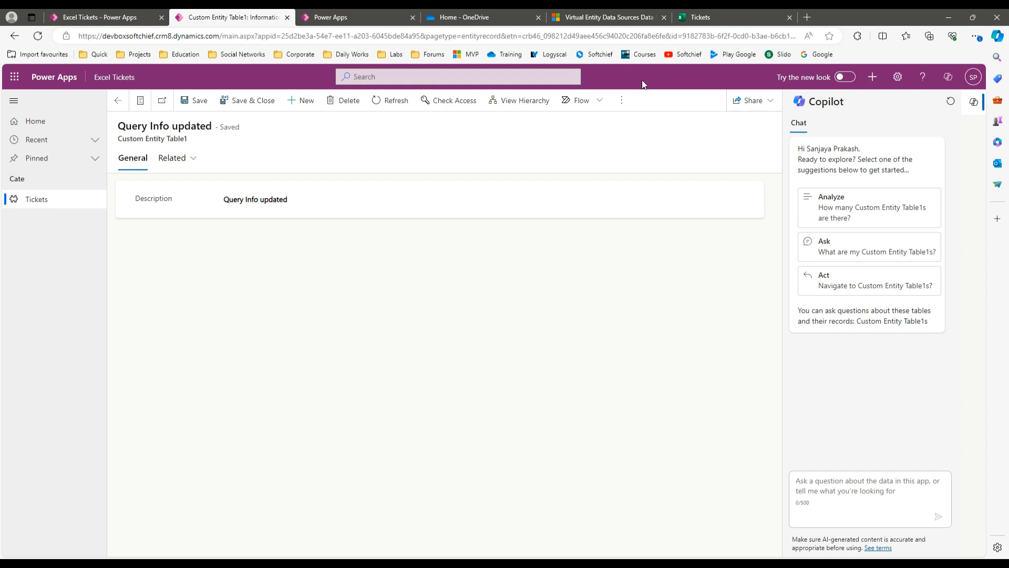
Step: Check the edited ticket's description in cell B5 of the Tickets workbook and return to Power Apps
click(705, 21)
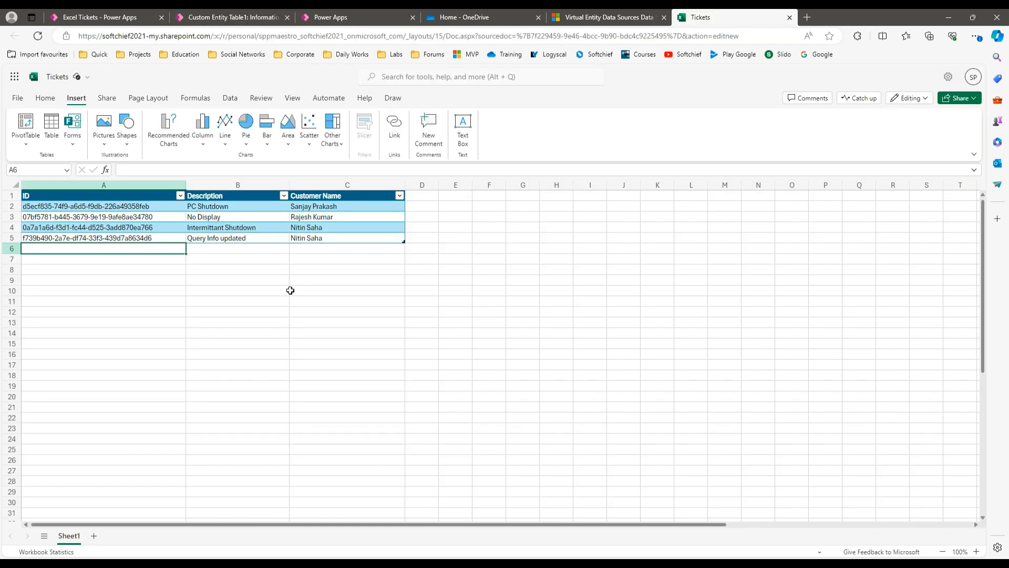
click(238, 239)
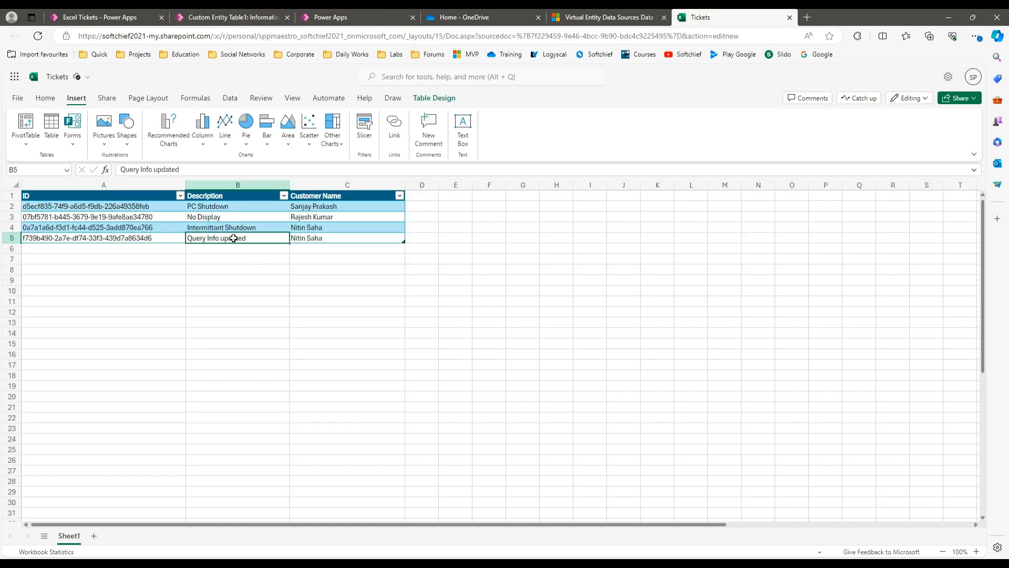
click(337, 17)
click(231, 18)
click(108, 18)
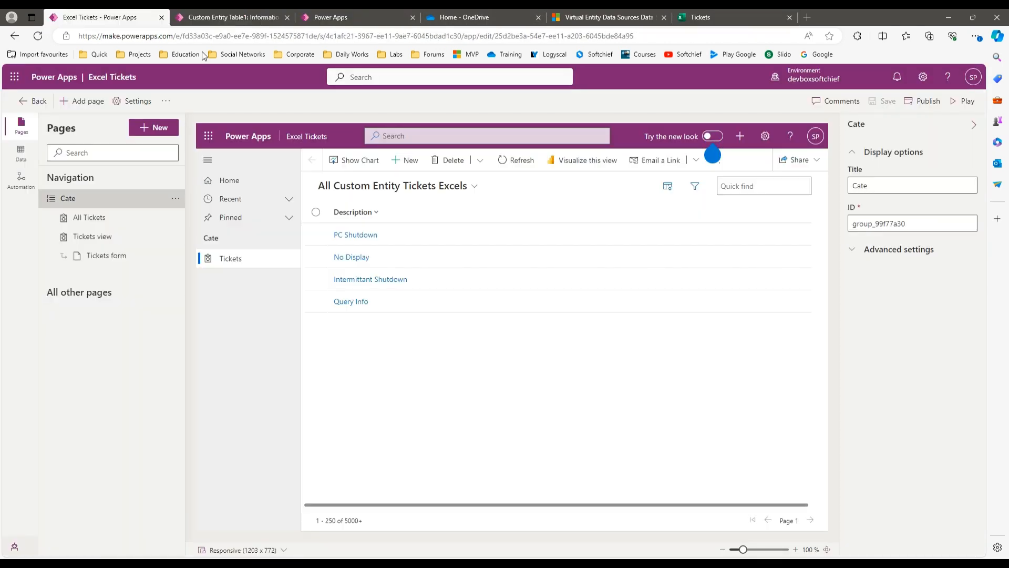
Step: Delete the Query Info updated ticket from the running app and confirm the deletion
click(208, 20)
click(358, 107)
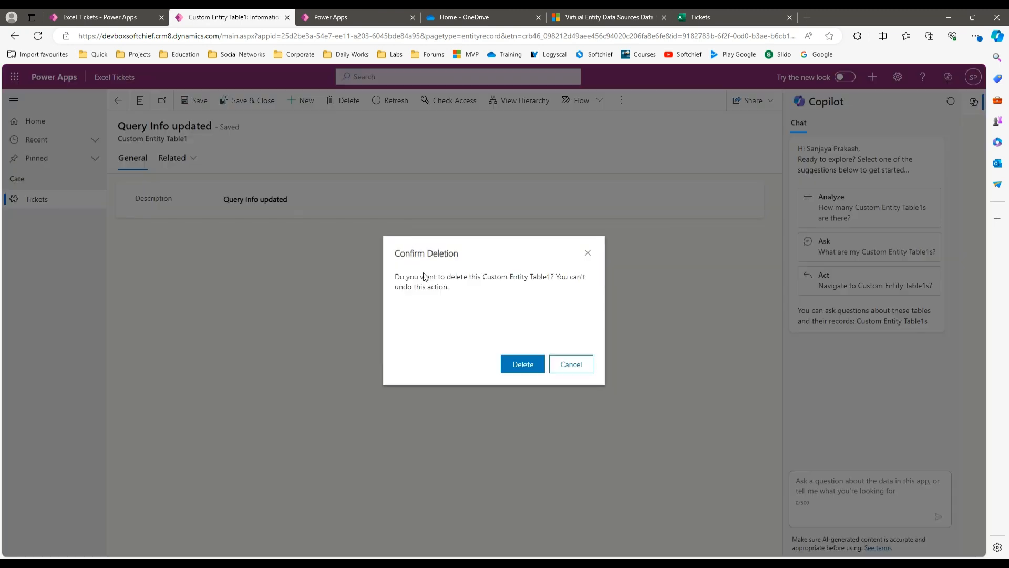
click(533, 370)
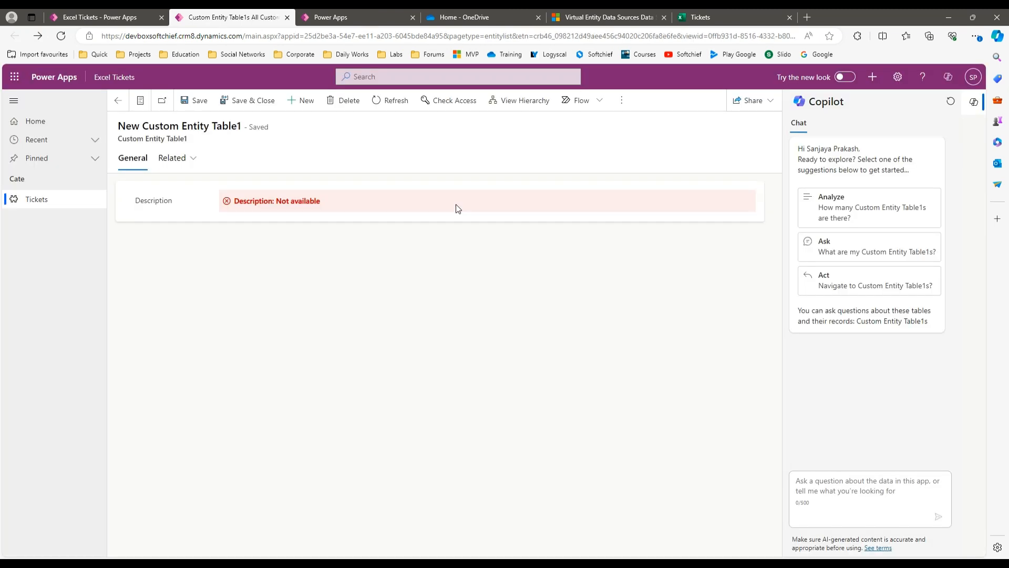
Step: Check row 5 of the Tickets workbook for the deleted ticket and return to the app's ticket list
click(730, 15)
drag(128, 238, 392, 238)
click(216, 18)
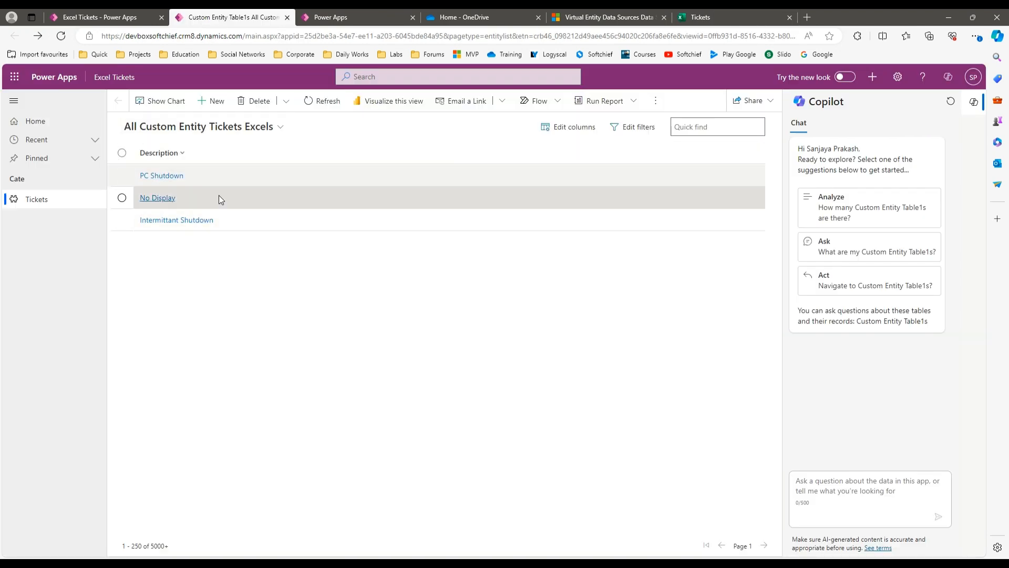
Step: Try to create a new ticket in the app with the description Test and save it
click(222, 109)
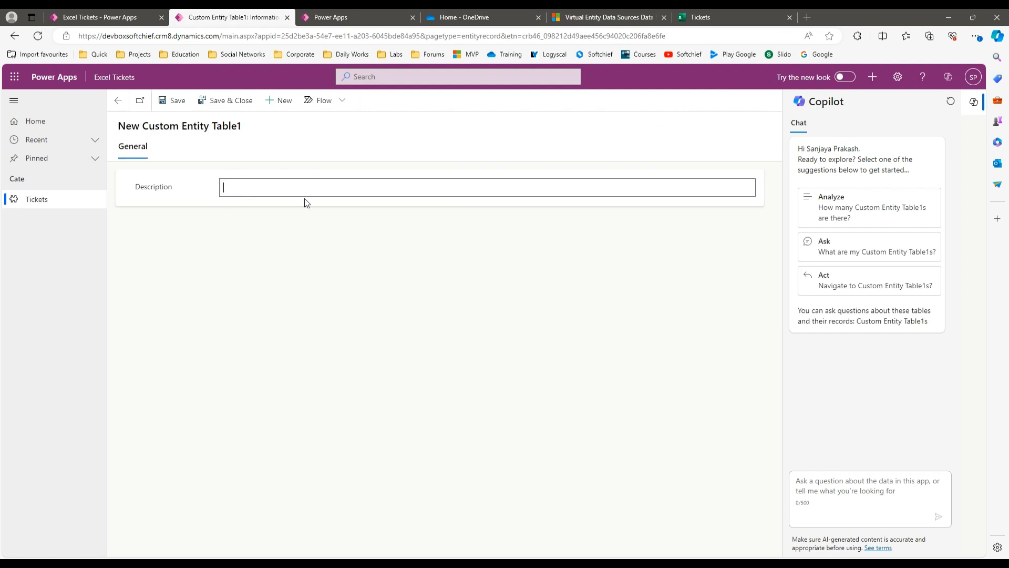
text(Tswt)
key(ctrl+a)
text(Test)
click(228, 102)
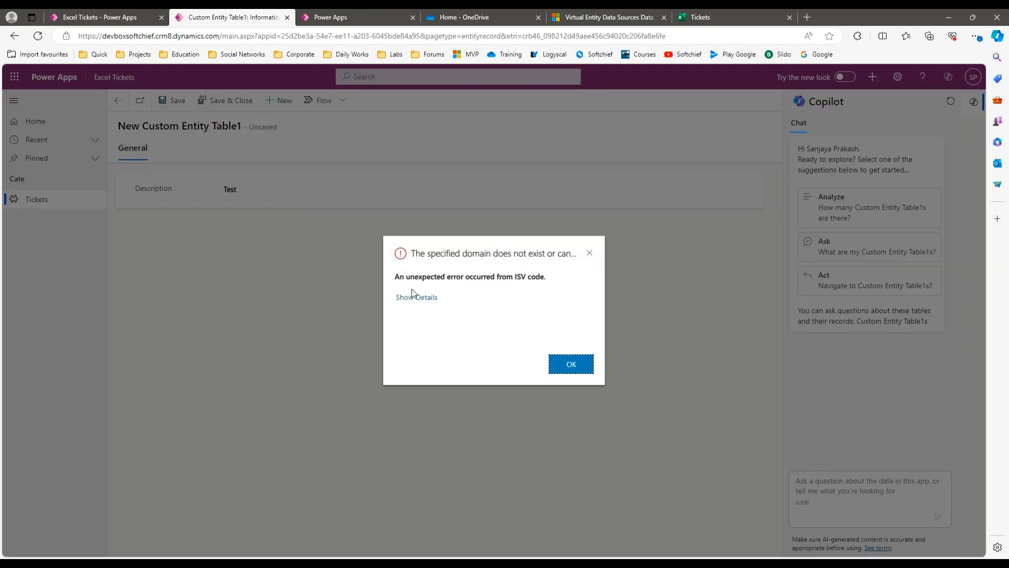
Step: Show the save error's details, download its log file ErrorDetails.txt and open it
click(415, 299)
scroll(488, 319, up, 1)
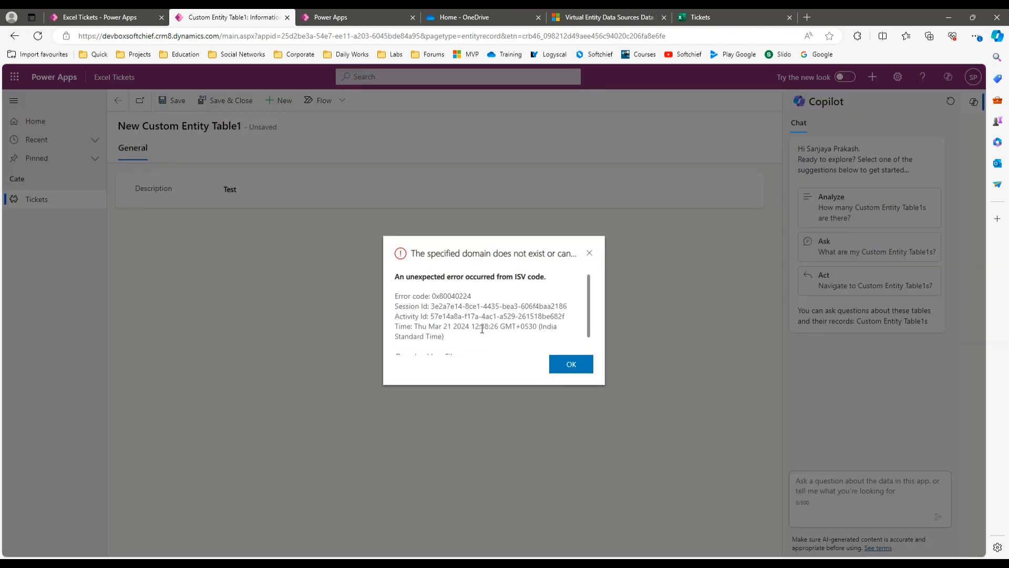
scroll(452, 325, down, 1)
click(439, 342)
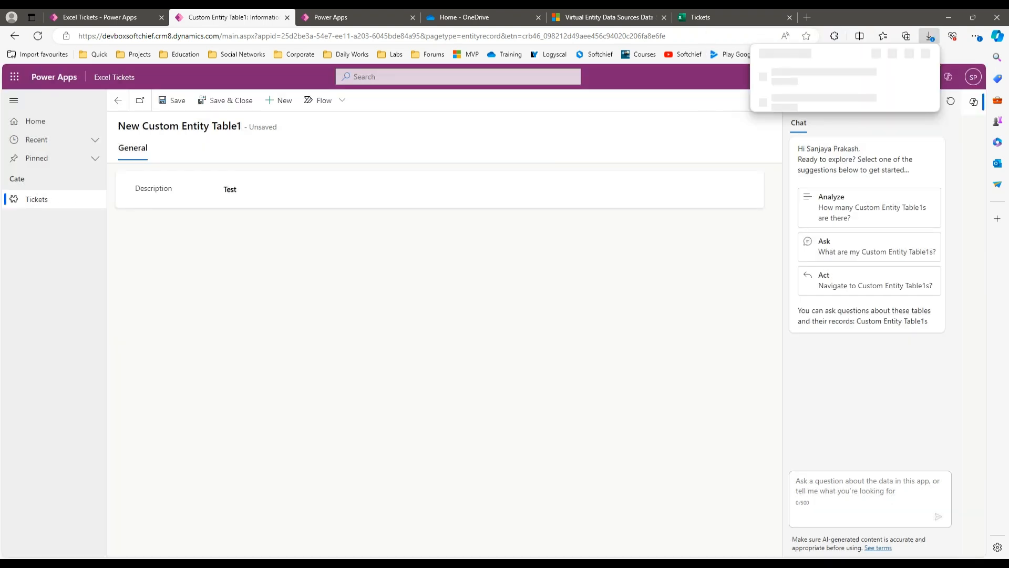
click(799, 89)
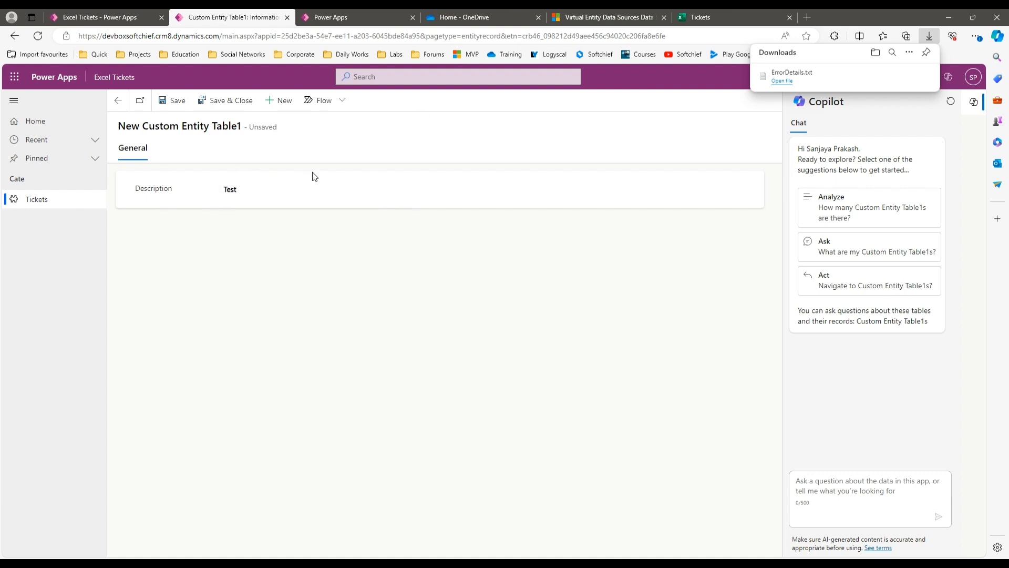
Step: Compare the unsaved Test ticket with row 5 of the Tickets workbook and look over the virtual entity Data Sources list
click(719, 15)
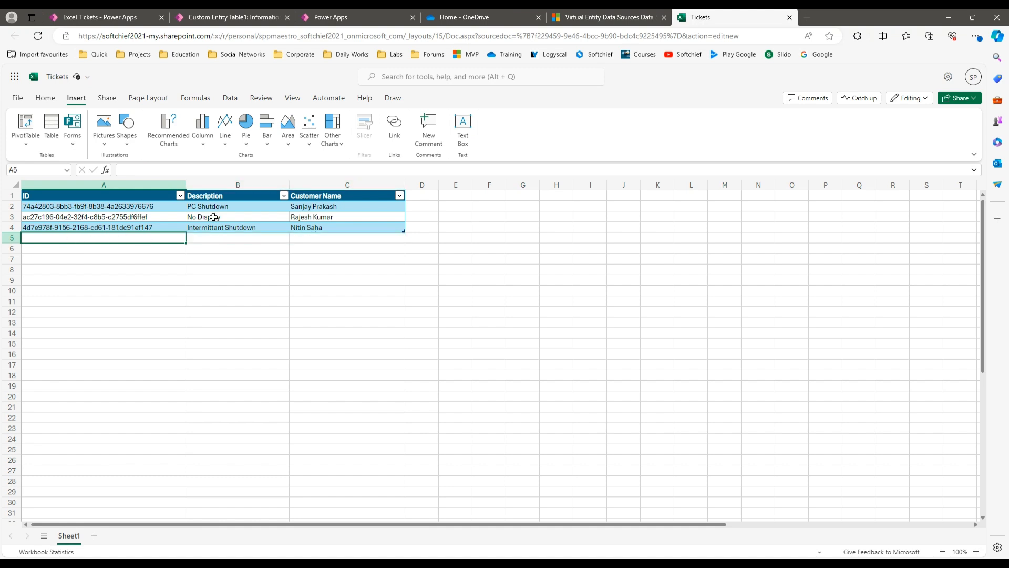
click(243, 17)
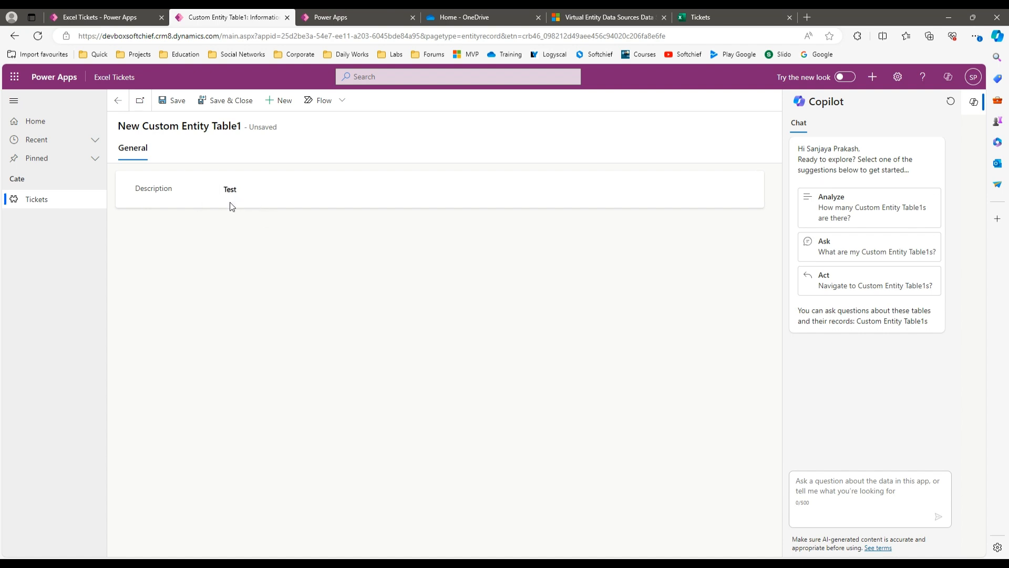
click(721, 18)
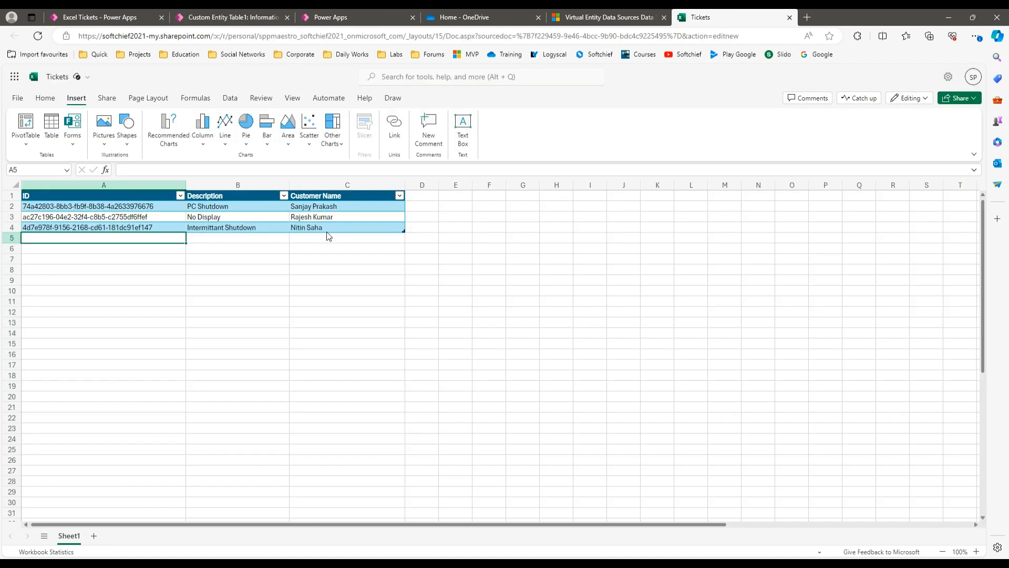
drag(96, 237, 362, 239)
click(226, 17)
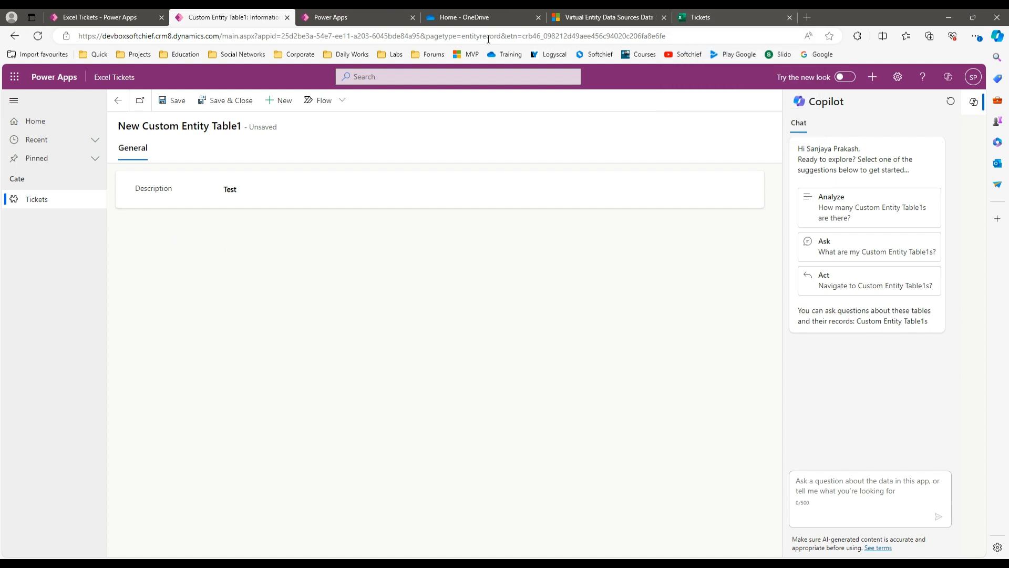
click(638, 18)
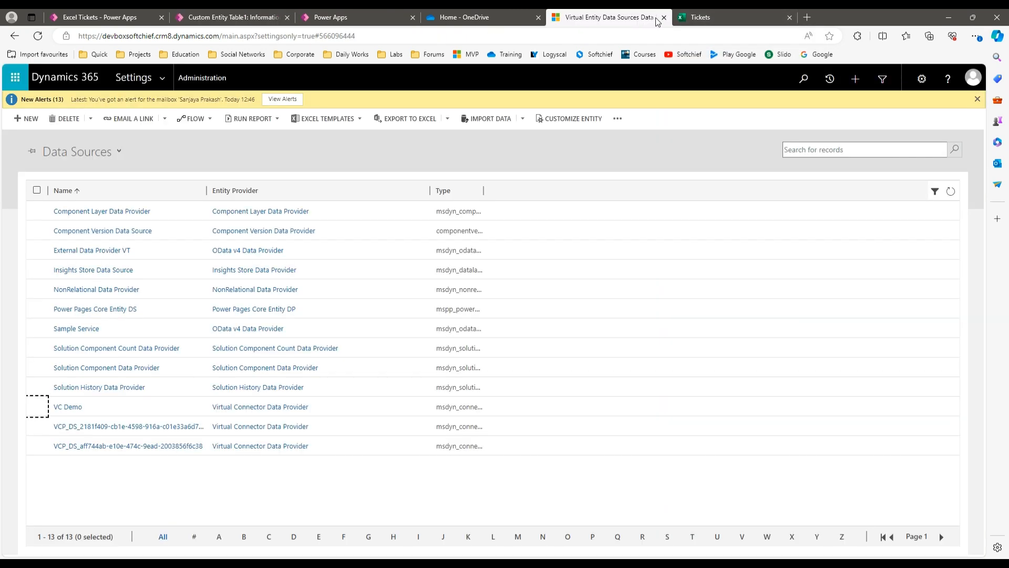
click(717, 21)
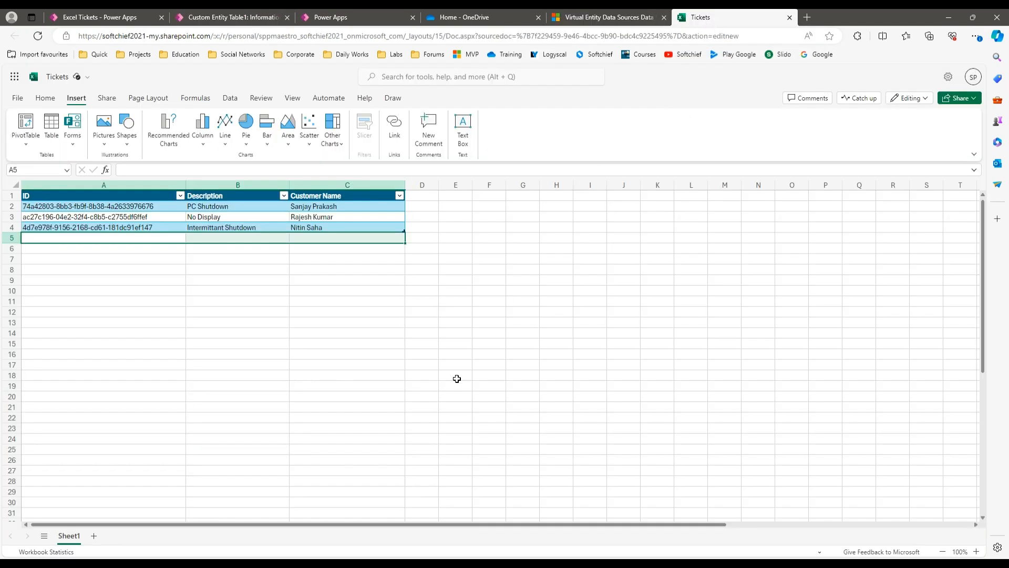